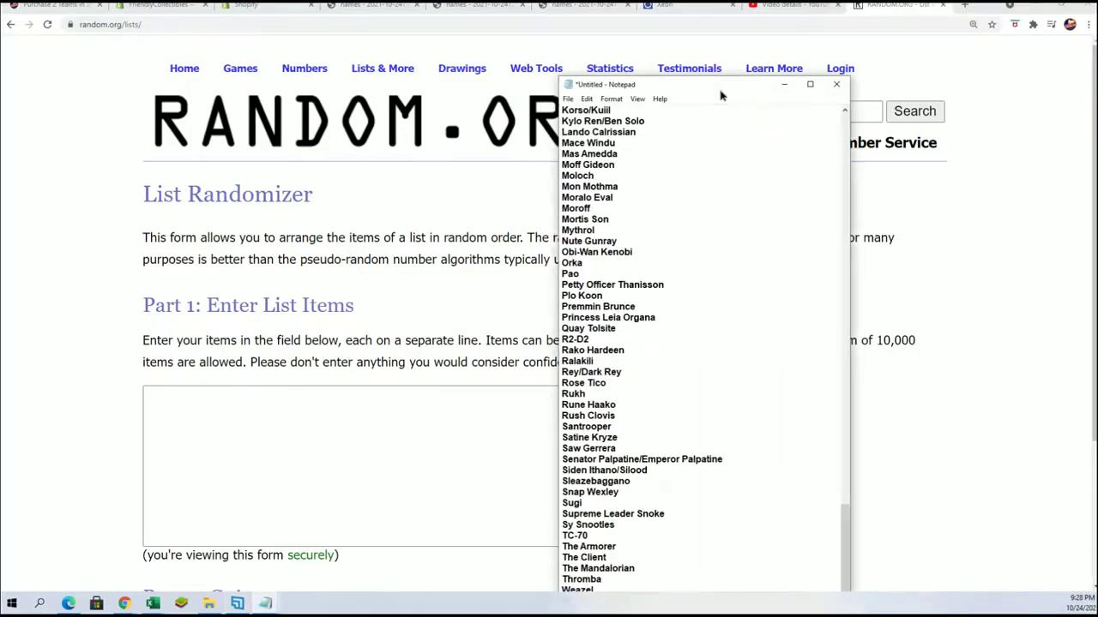
# Select the owner name lines below the box title in Notepad and copy them.
pyautogui.moveTo(849, 548)
pyautogui.mouseDown()
pyautogui.moveTo(848, 310)
pyautogui.moveTo(866, 115)
pyautogui.mouseUp()
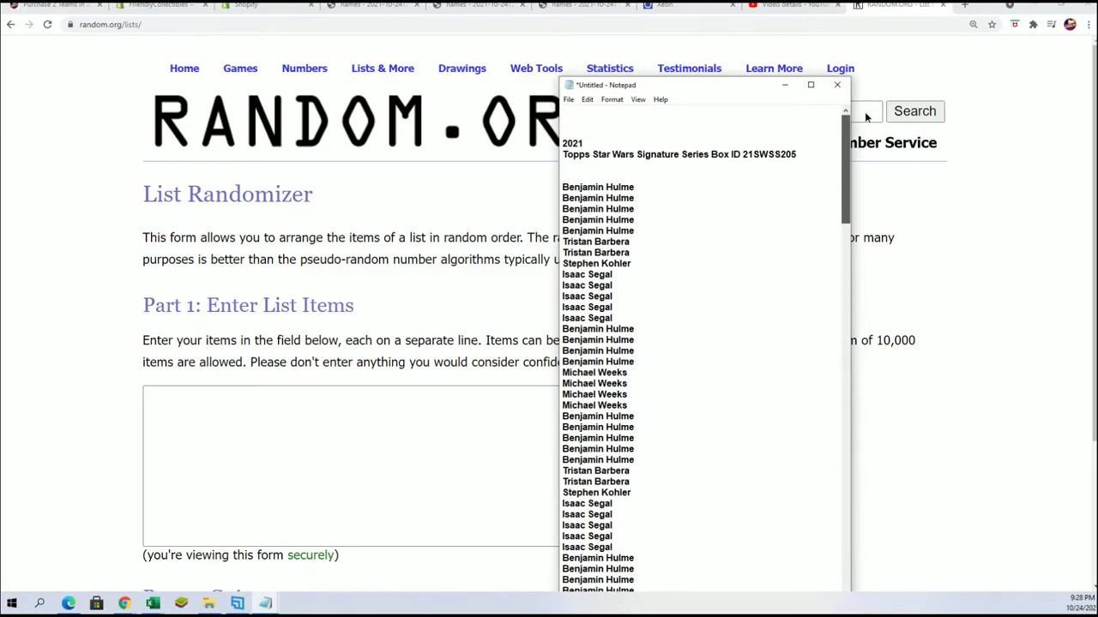
pyautogui.moveTo(797, 154); pyautogui.dragTo(723, 154)
pyautogui.scroll(-7, 661, 355)
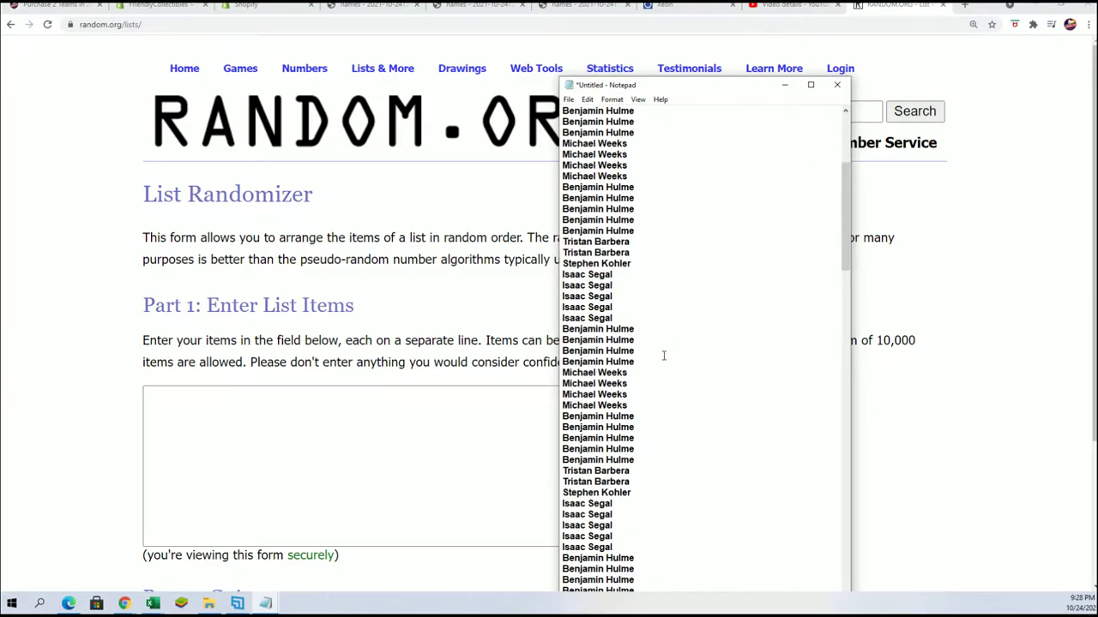
pyautogui.scroll(-3, 660, 402)
pyautogui.scroll(-9, 660, 402)
pyautogui.scroll(-4, 634, 360)
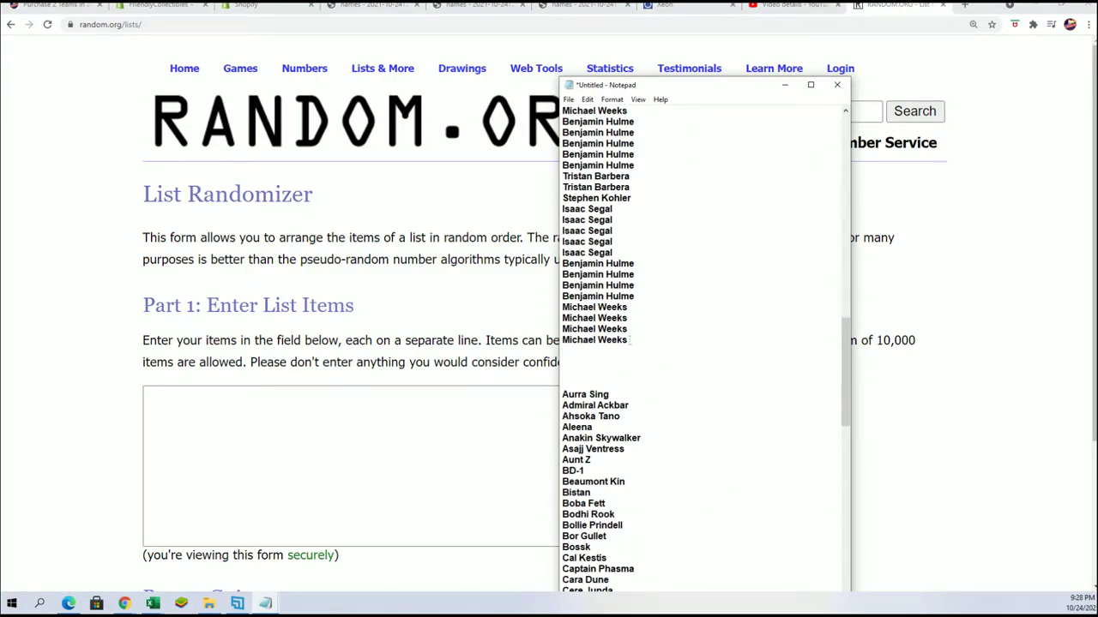
pyautogui.moveTo(631, 340); pyautogui.dragTo(600, 105)
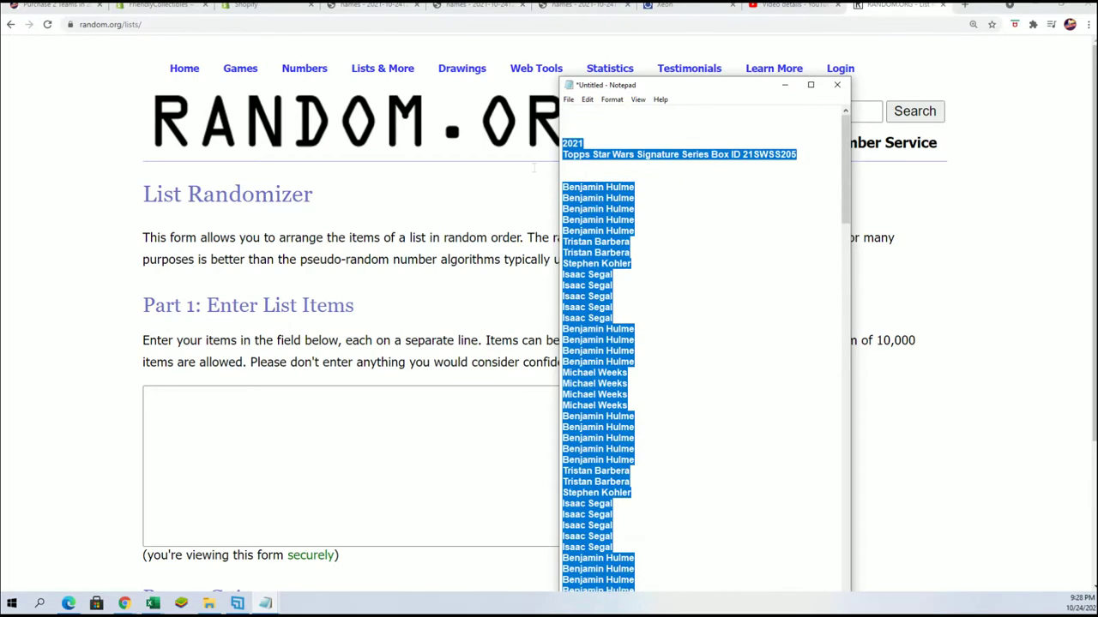
pyautogui.moveTo(533, 168); pyautogui.dragTo(554, 189)
pyautogui.rightClick(587, 207)
pyautogui.click(605, 246)
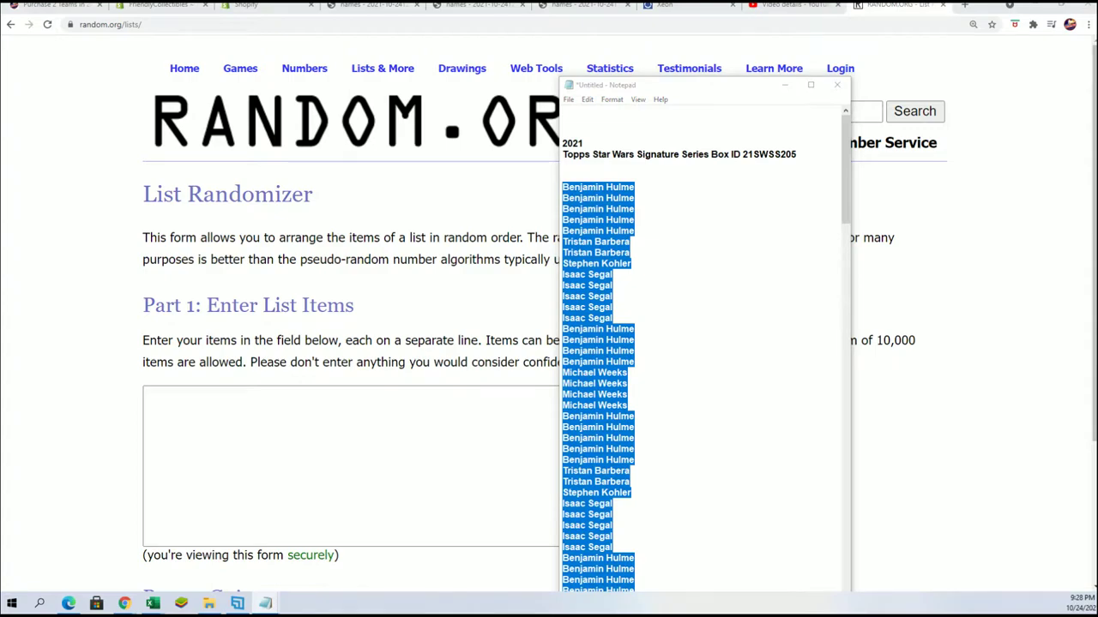
# Copy the selected owner names again and return to the List Randomizer form.
pyautogui.hotkey('alt', 'Tab')
pyautogui.hotkey('alt', 'Tab')
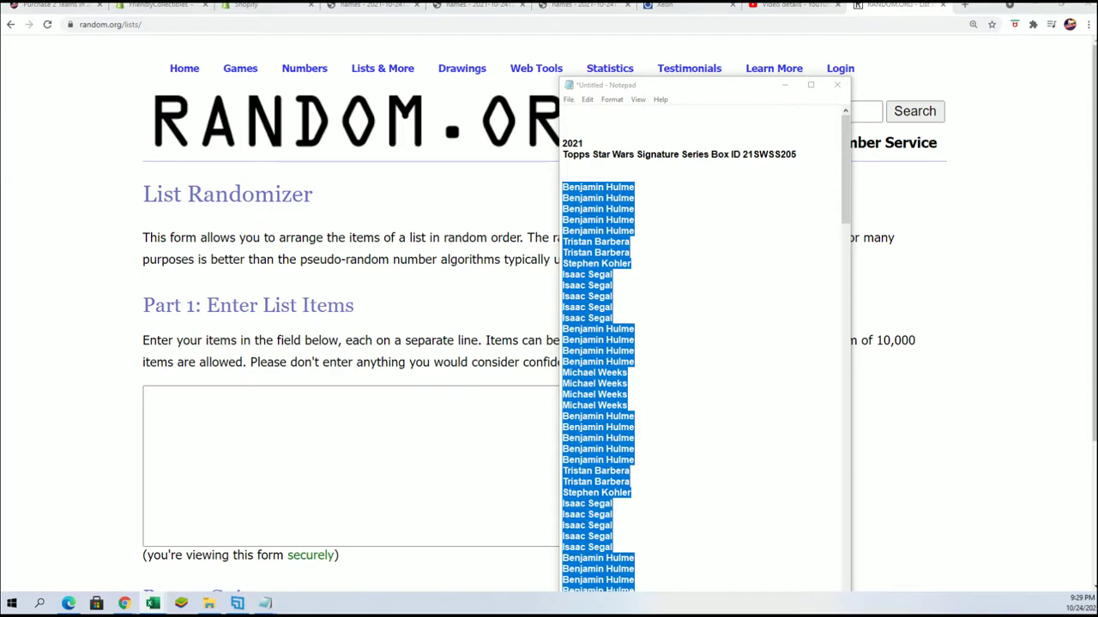
pyautogui.rightClick(601, 242)
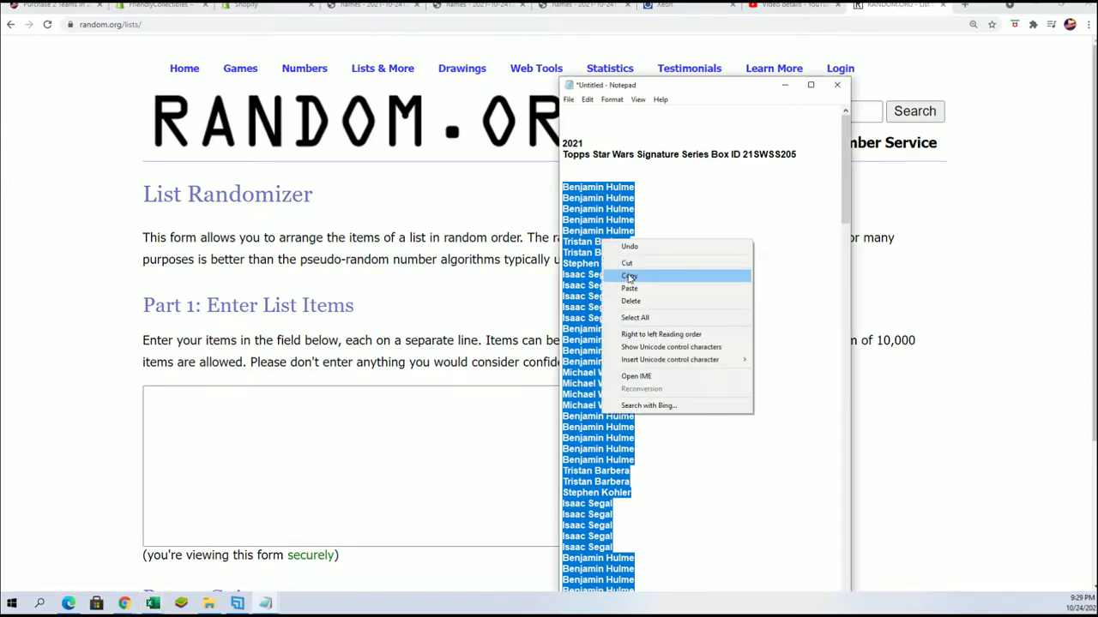
pyautogui.click(616, 276)
pyautogui.click(240, 410)
# Paste the owner names into the list box and randomize them.
pyautogui.rightClick(240, 410)
pyautogui.click(274, 497)
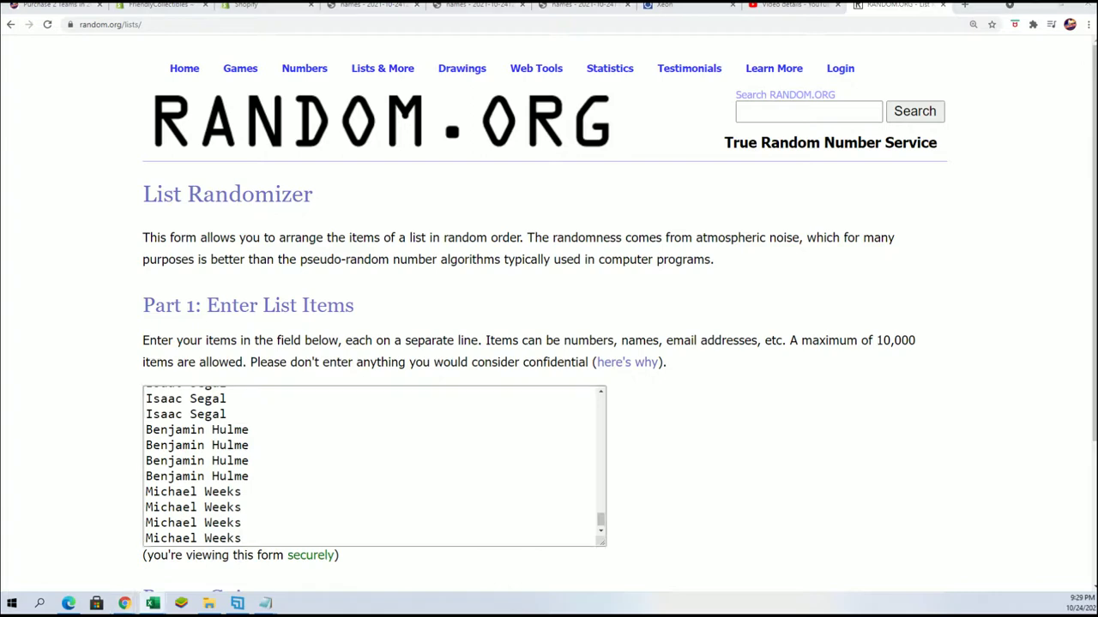
pyautogui.scroll(-3, 766, 438)
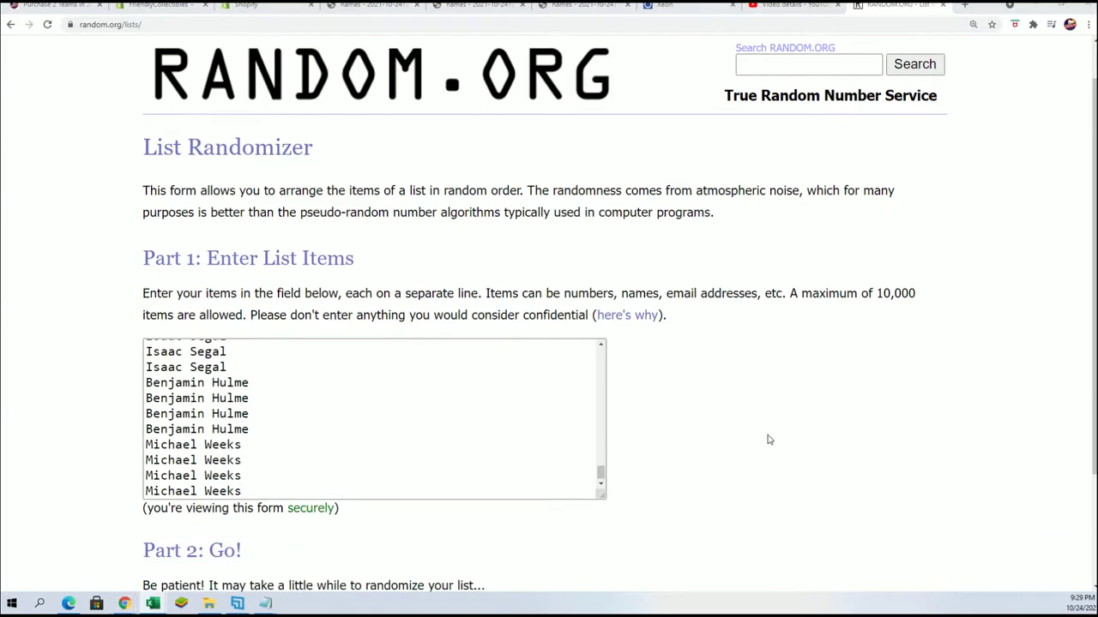
pyautogui.click(187, 482)
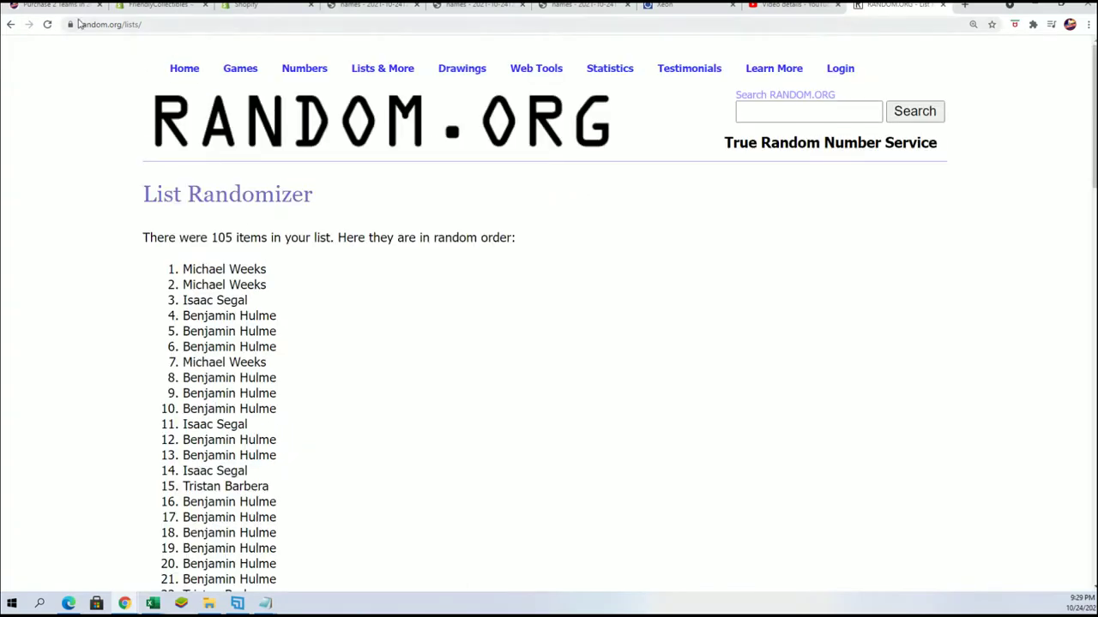
# Review the results, confirming 105 items shuffled into random order.
pyautogui.moveTo(208, 237); pyautogui.dragTo(263, 261)
pyautogui.scroll(-3, 280, 350)
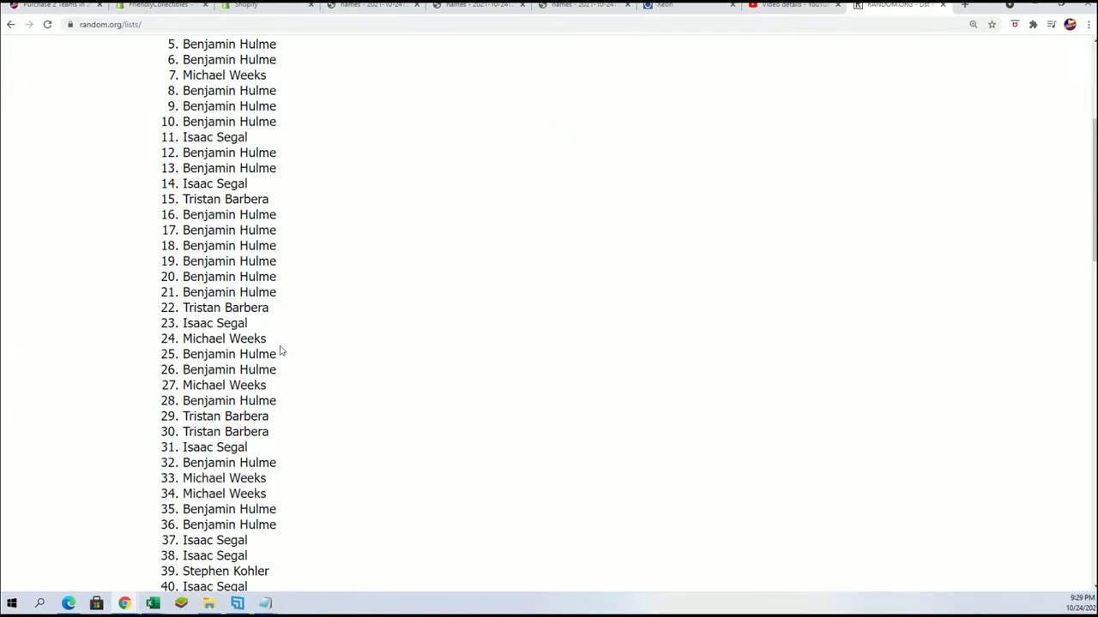
pyautogui.scroll(-5, 311, 385)
pyautogui.scroll(-5, 309, 385)
pyautogui.scroll(-4, 296, 396)
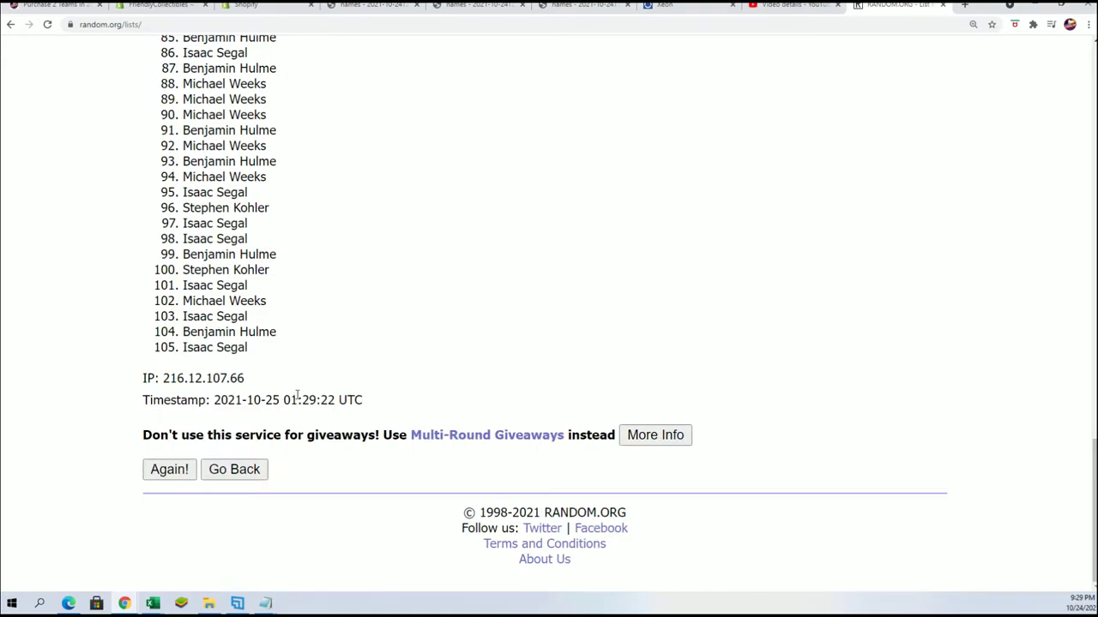
pyautogui.scroll(7, 297, 394)
pyautogui.scroll(7, 299, 392)
pyautogui.scroll(4, 303, 383)
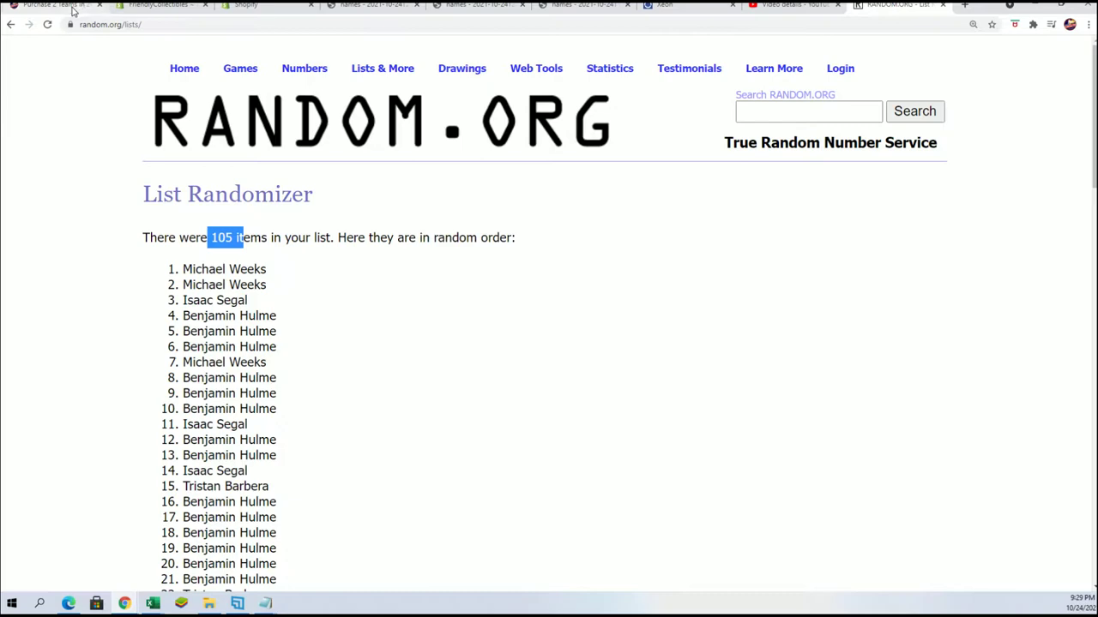
pyautogui.click(73, 11)
pyautogui.scroll(-2, 538, 330)
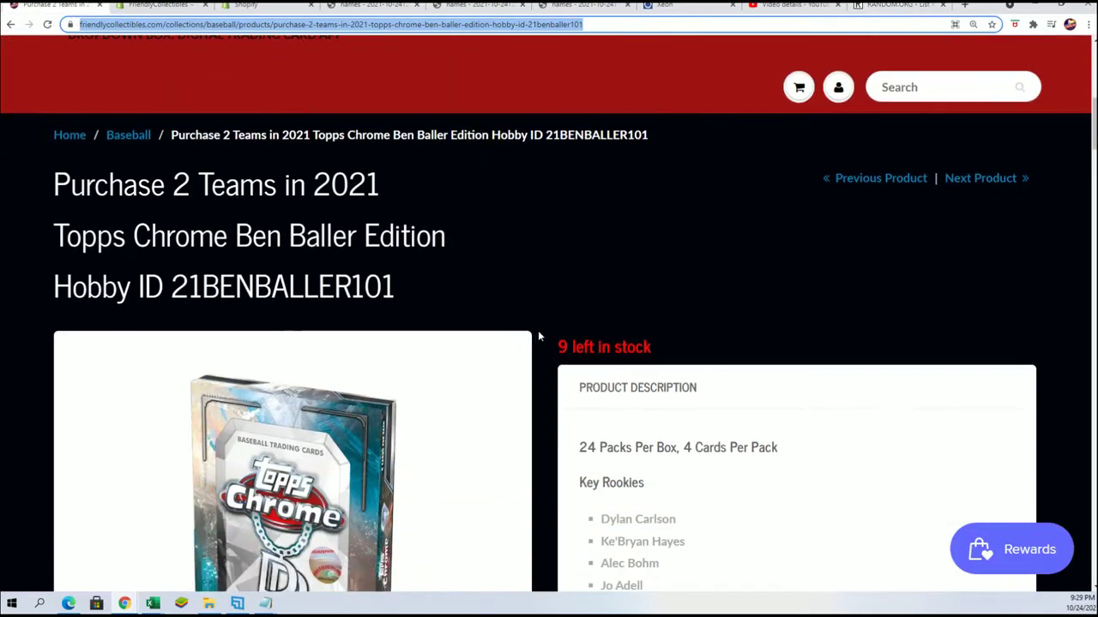
pyautogui.scroll(3, 537, 330)
pyautogui.moveTo(320, 157)
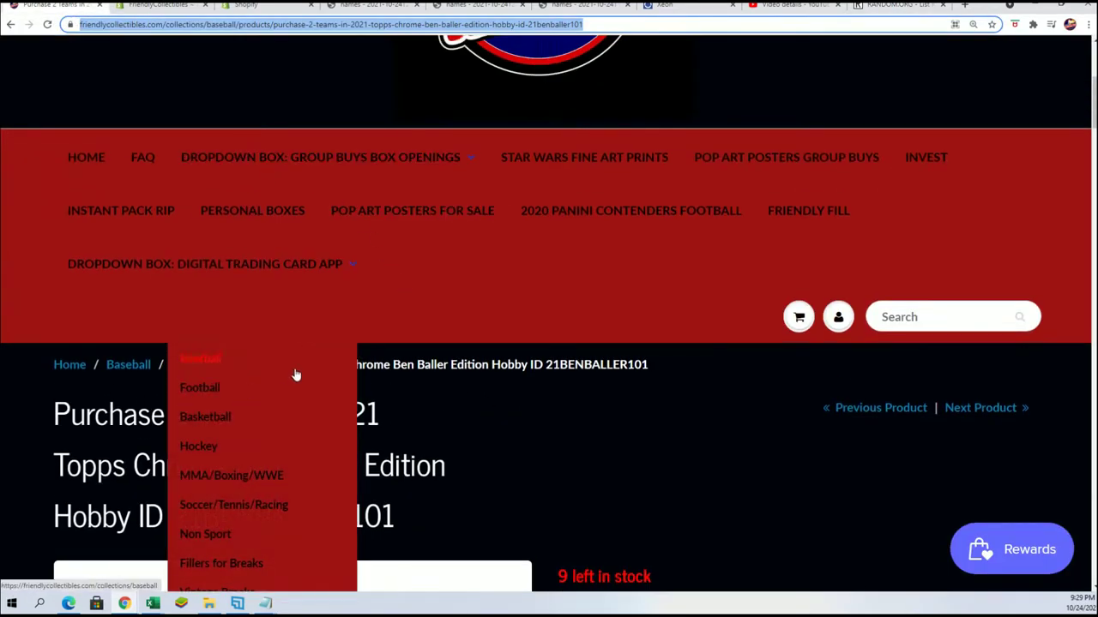
pyautogui.scroll(-1, 272, 403)
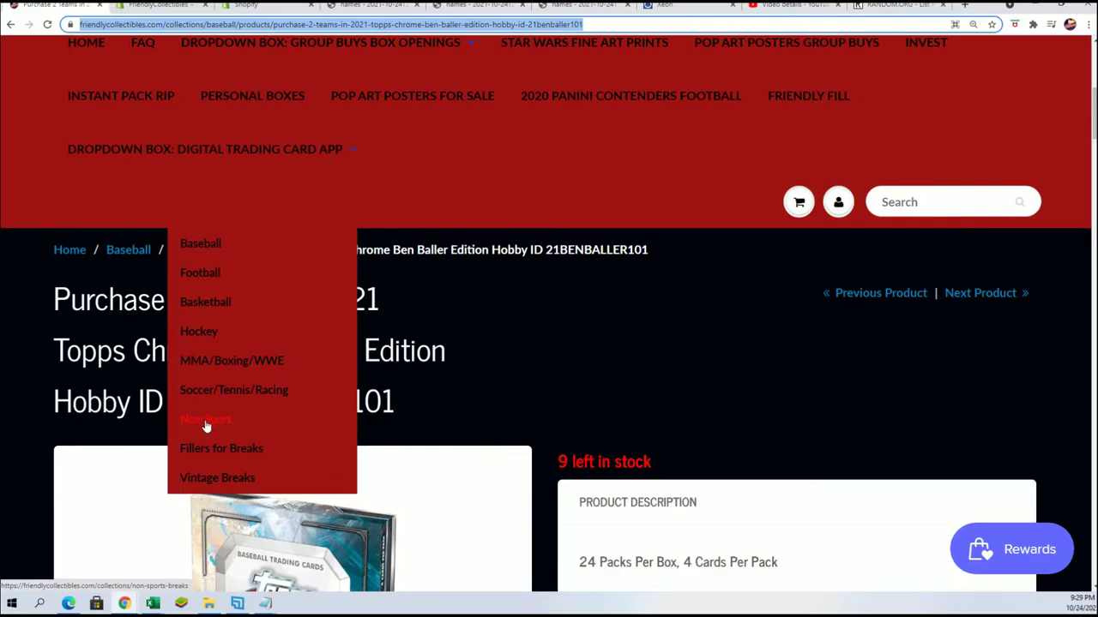
pyautogui.click(206, 421)
pyautogui.scroll(-4, 403, 498)
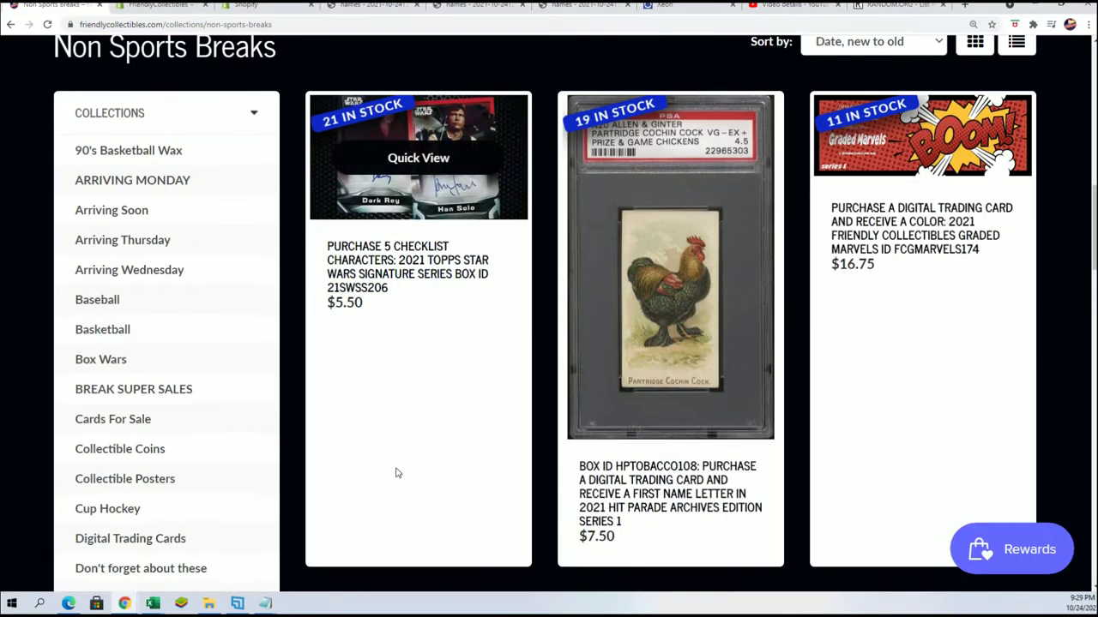
pyautogui.click(405, 278)
pyautogui.scroll(-5, 397, 369)
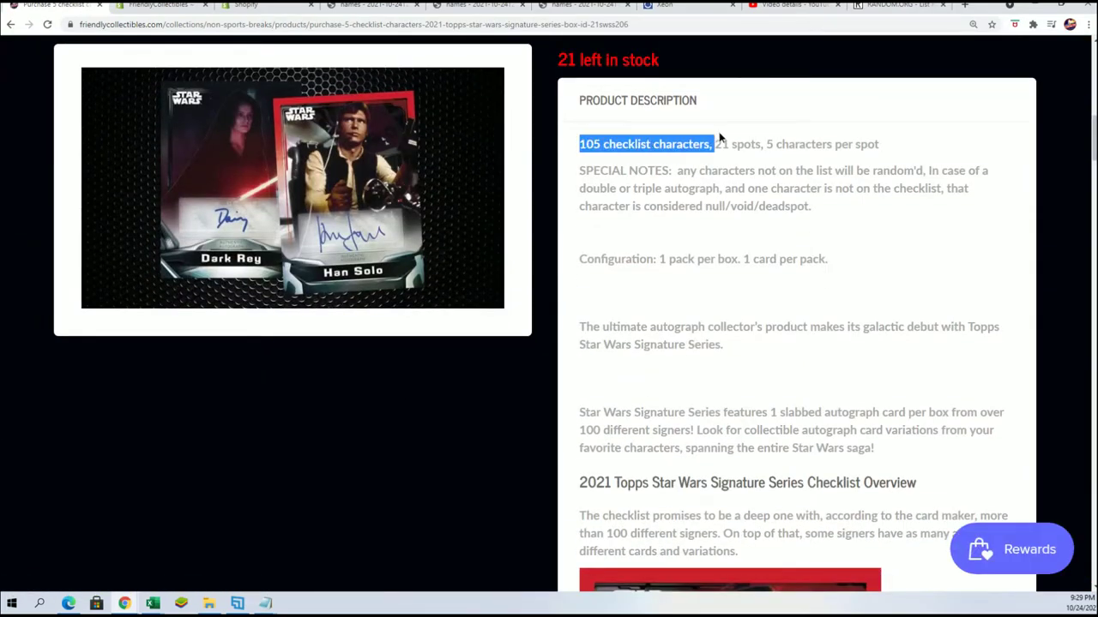
pyautogui.moveTo(581, 143); pyautogui.dragTo(725, 140)
# Reshuffle the owner list five more times with Again!, reaching seven randomizations.
pyautogui.hotkey('ctrl', 'shift', 'Tab')
pyautogui.scroll(-1, 355, 323)
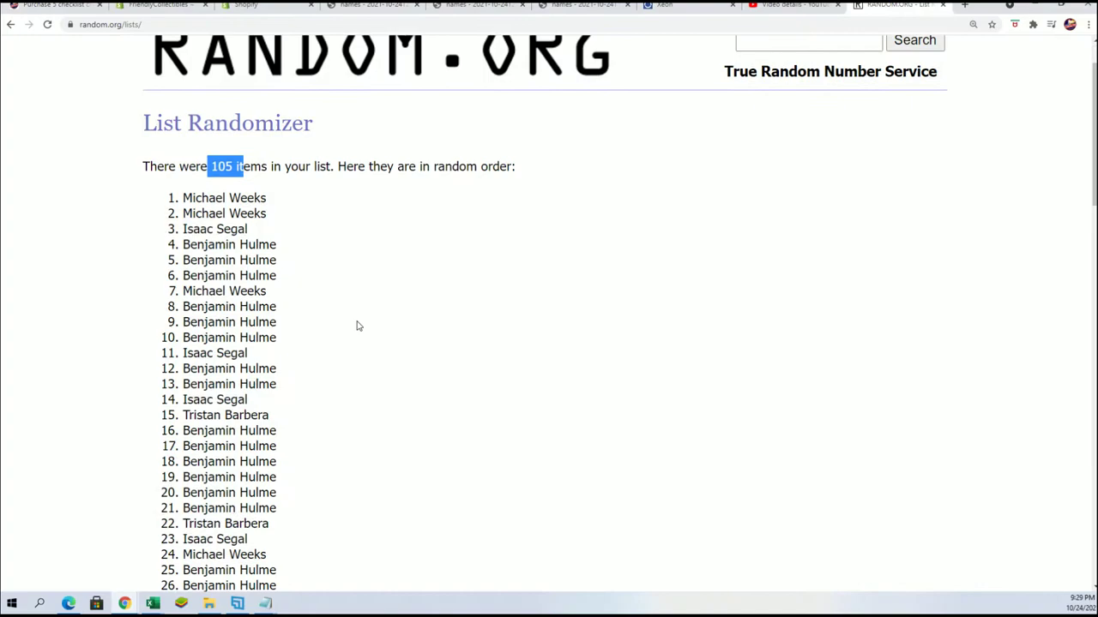
pyautogui.scroll(-10, 333, 387)
pyautogui.scroll(-6, 304, 440)
pyautogui.click(151, 468)
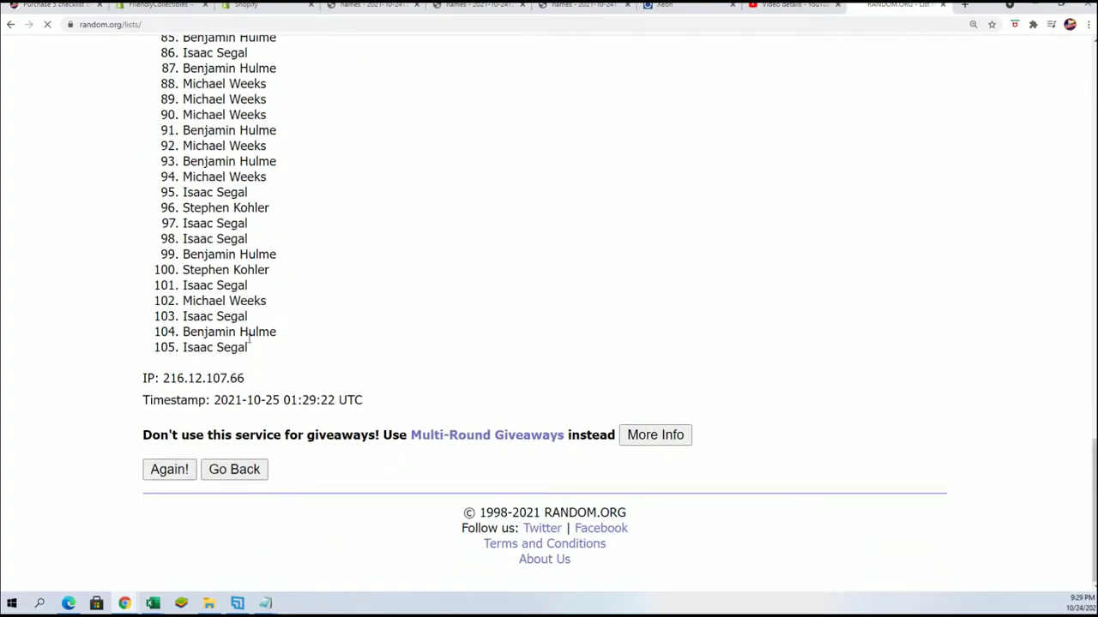
pyautogui.scroll(-10, 203, 485)
pyautogui.scroll(-7, 166, 491)
pyautogui.scroll(-2, 167, 485)
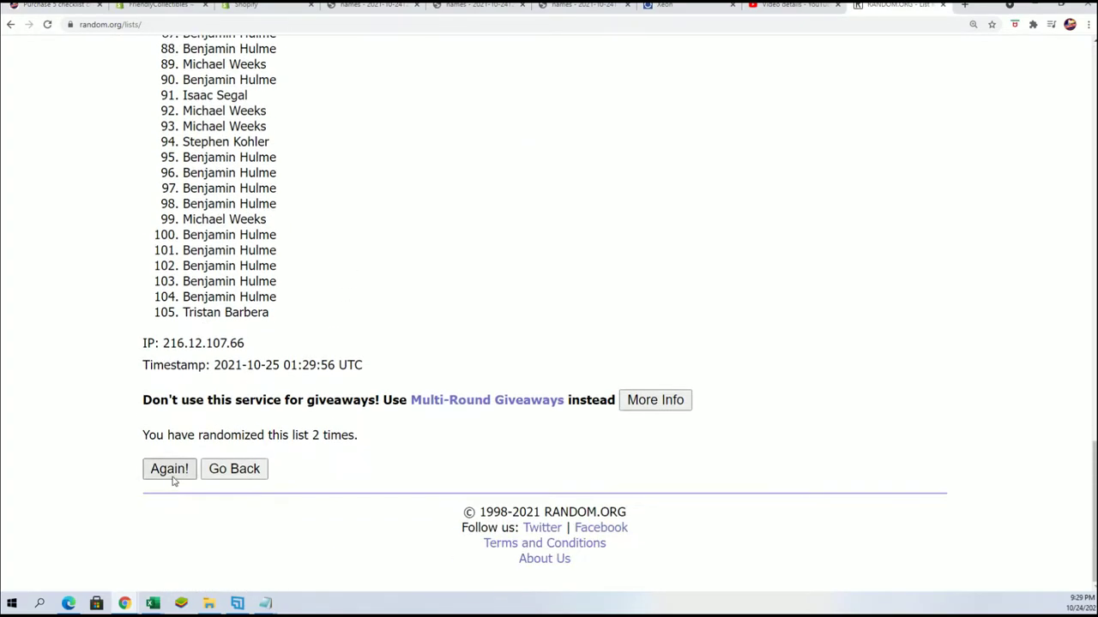
pyautogui.click(167, 466)
pyautogui.scroll(-6, 211, 422)
pyautogui.scroll(-10, 211, 422)
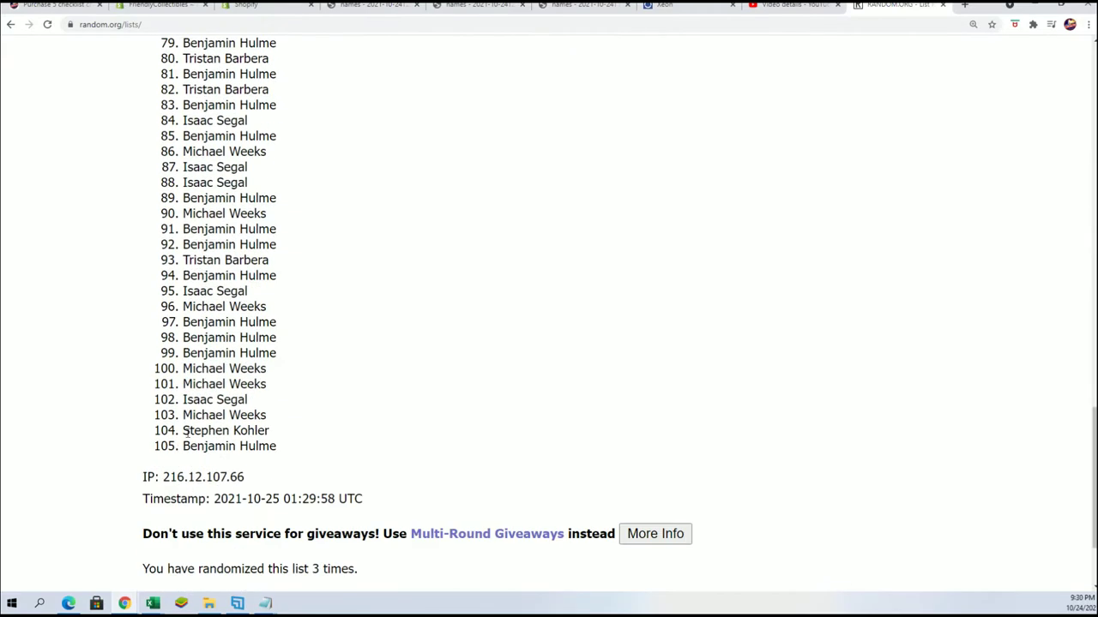
pyautogui.scroll(-2, 150, 495)
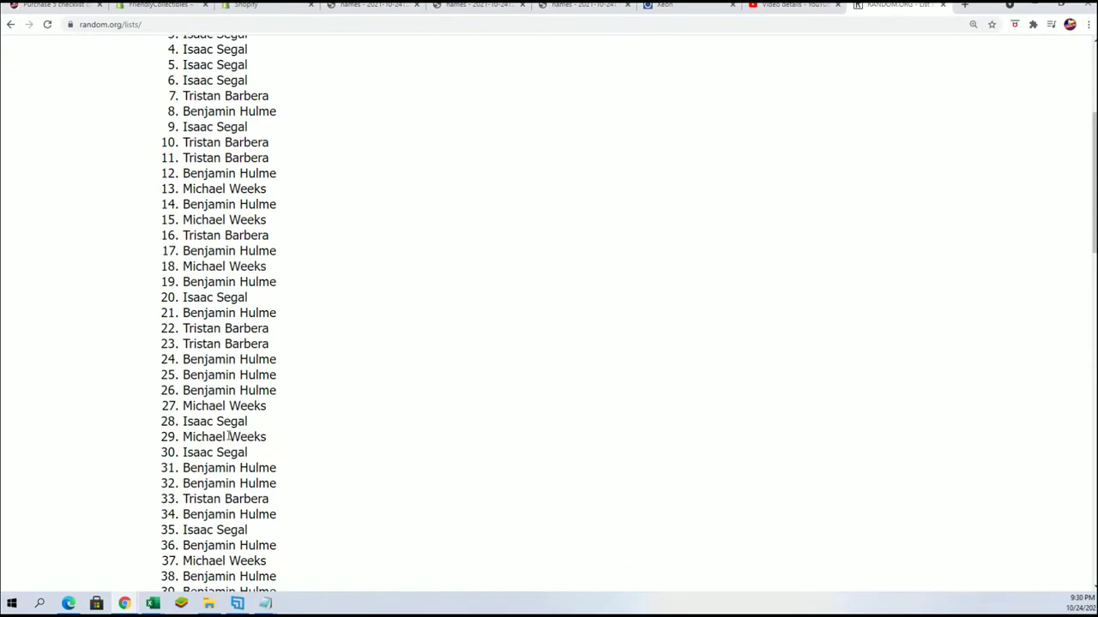
pyautogui.scroll(-9, 172, 455)
pyautogui.scroll(-7, 162, 460)
pyautogui.click(164, 474)
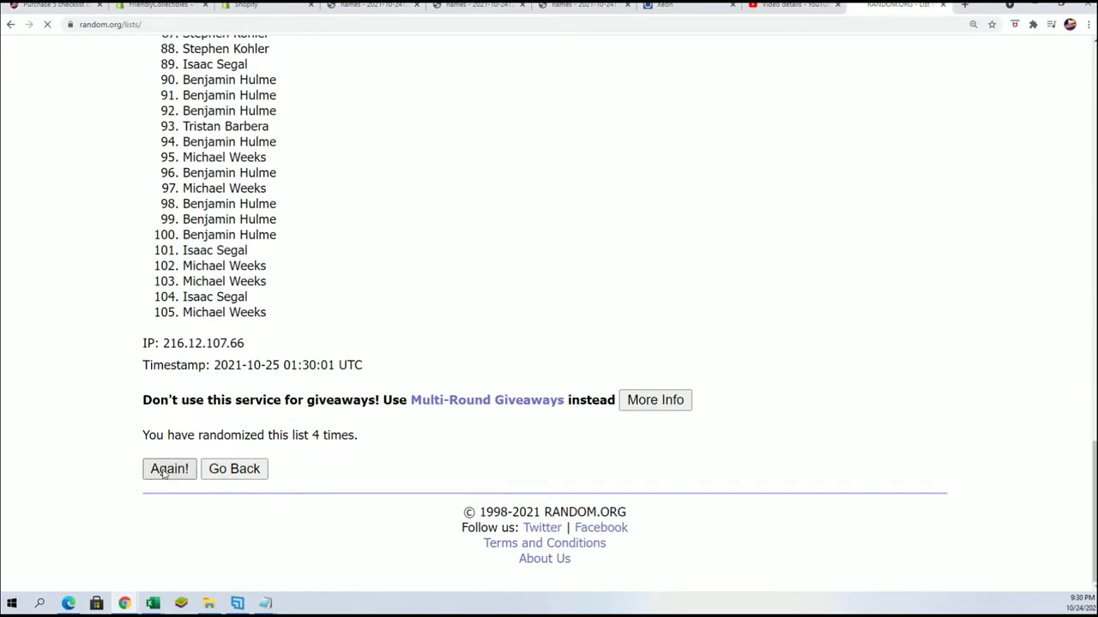
pyautogui.scroll(-5, 284, 387)
pyautogui.scroll(-8, 286, 411)
pyautogui.scroll(-6, 299, 422)
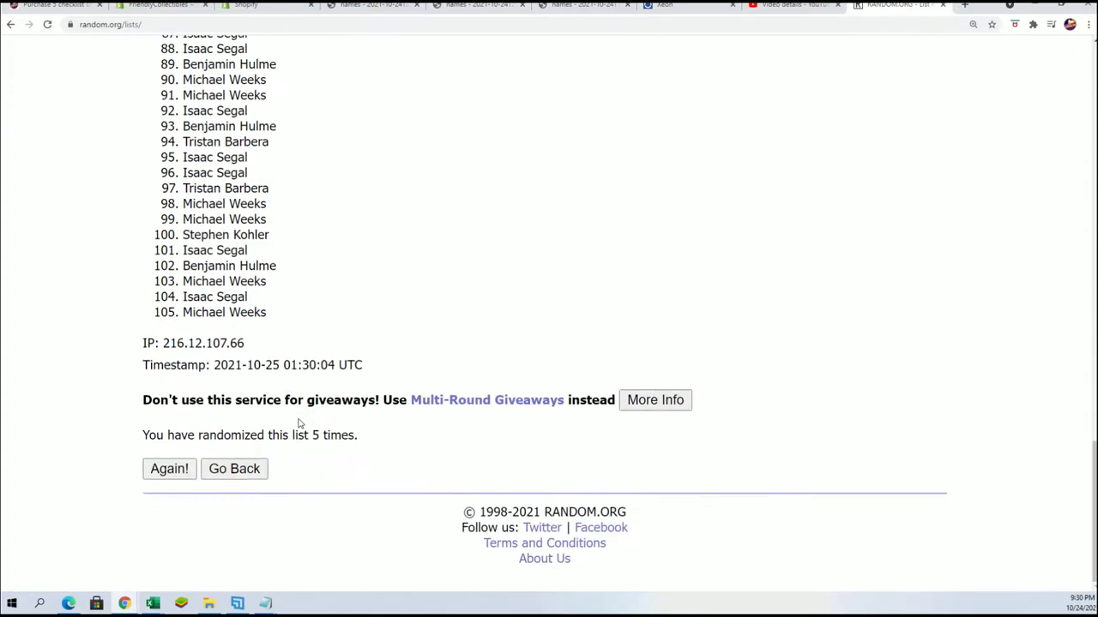
pyautogui.click(169, 469)
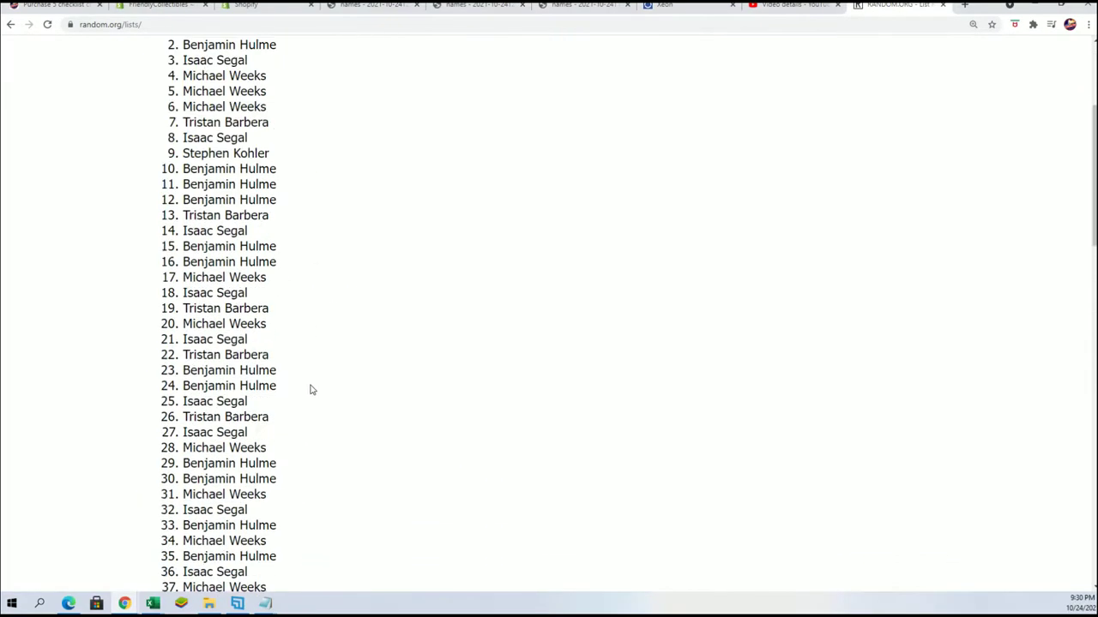
pyautogui.scroll(-8, 312, 387)
pyautogui.scroll(-6, 223, 389)
pyautogui.scroll(-1, 197, 429)
pyautogui.scroll(-1, 172, 463)
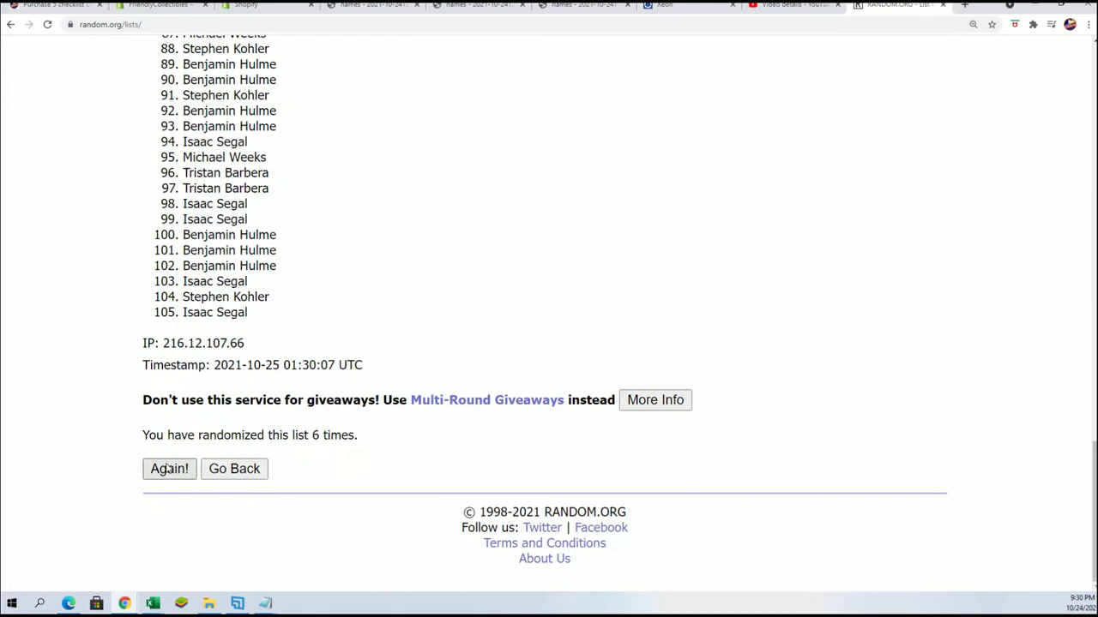
pyautogui.click(169, 469)
# Select all 105 shuffled owner names down to item 105 and copy them.
pyautogui.scroll(-2, 340, 277)
pyautogui.moveTo(178, 95)
pyautogui.mouseDown()
pyautogui.moveTo(346, 309)
pyautogui.moveTo(343, 600)
pyautogui.mouseUp()
pyautogui.moveTo(412, 605); pyautogui.dragTo(304, 315)
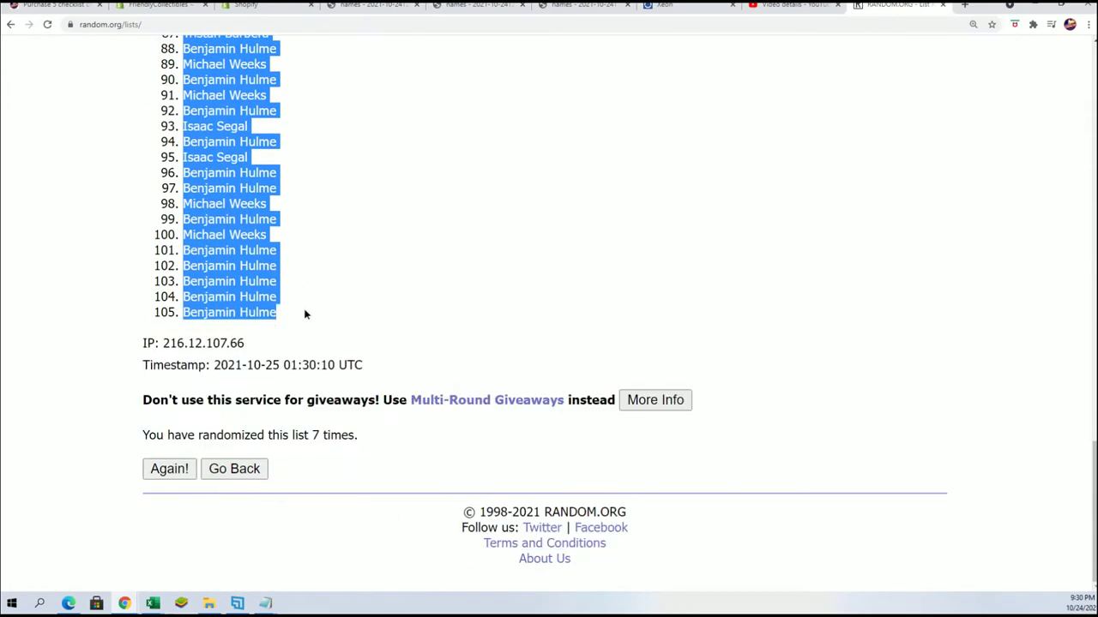
pyautogui.rightClick(259, 284)
pyautogui.click(292, 288)
pyautogui.scroll(4, 377, 442)
pyautogui.scroll(4, 381, 438)
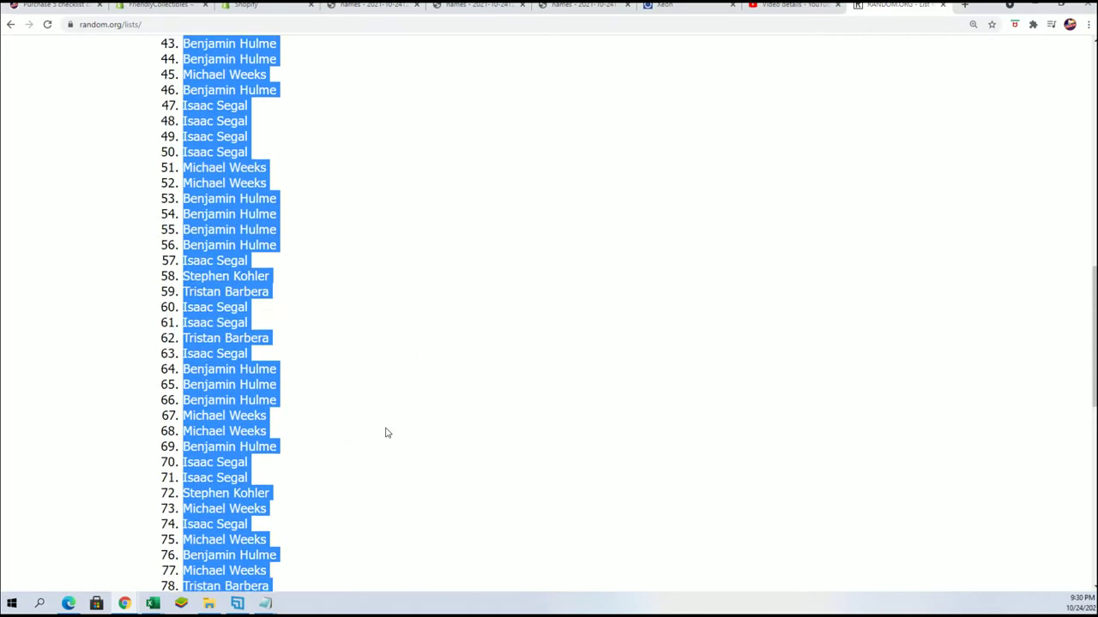
pyautogui.scroll(7, 382, 433)
pyautogui.scroll(4, 384, 432)
pyautogui.scroll(-1, 385, 432)
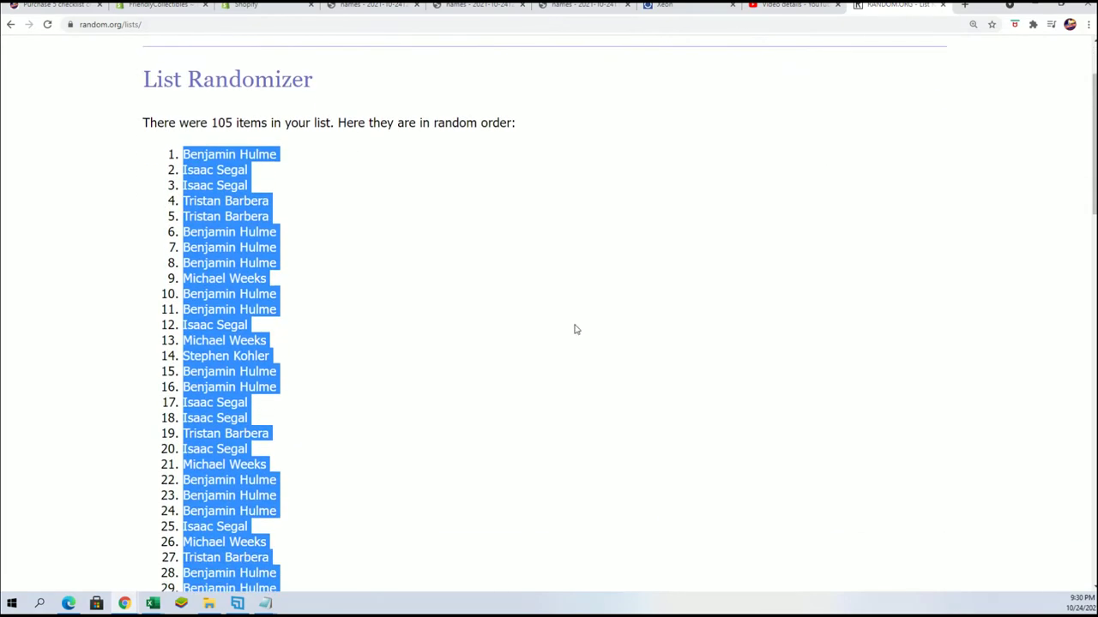
pyautogui.hotkey('alt', 'Tab')
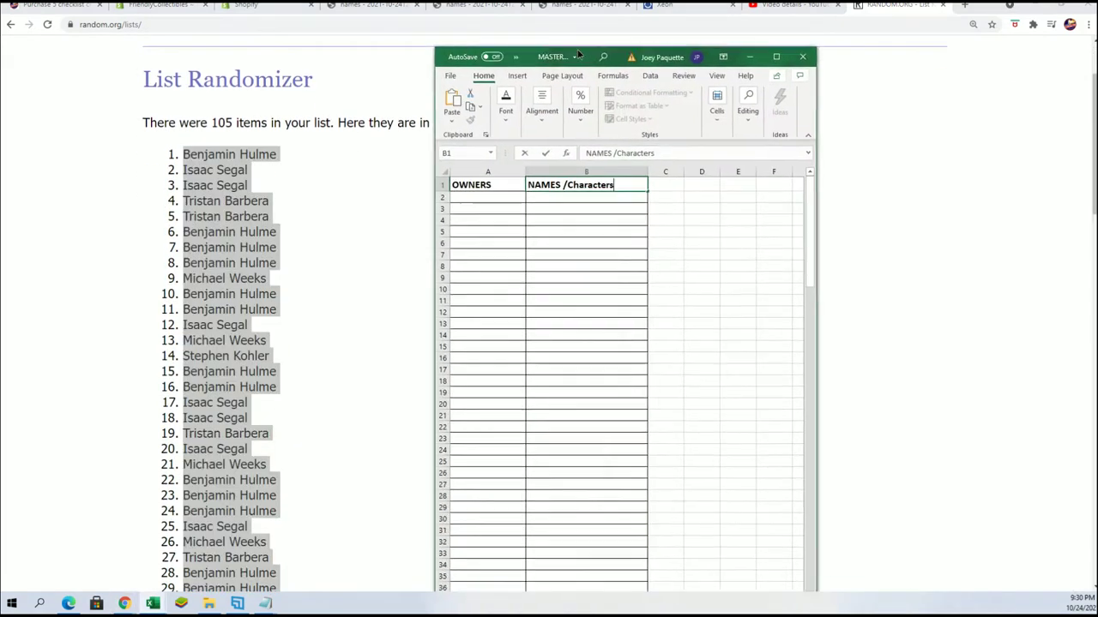
pyautogui.moveTo(580, 53)
pyautogui.mouseDown()
pyautogui.moveTo(689, 53)
pyautogui.moveTo(692, 2)
pyautogui.mouseUp()
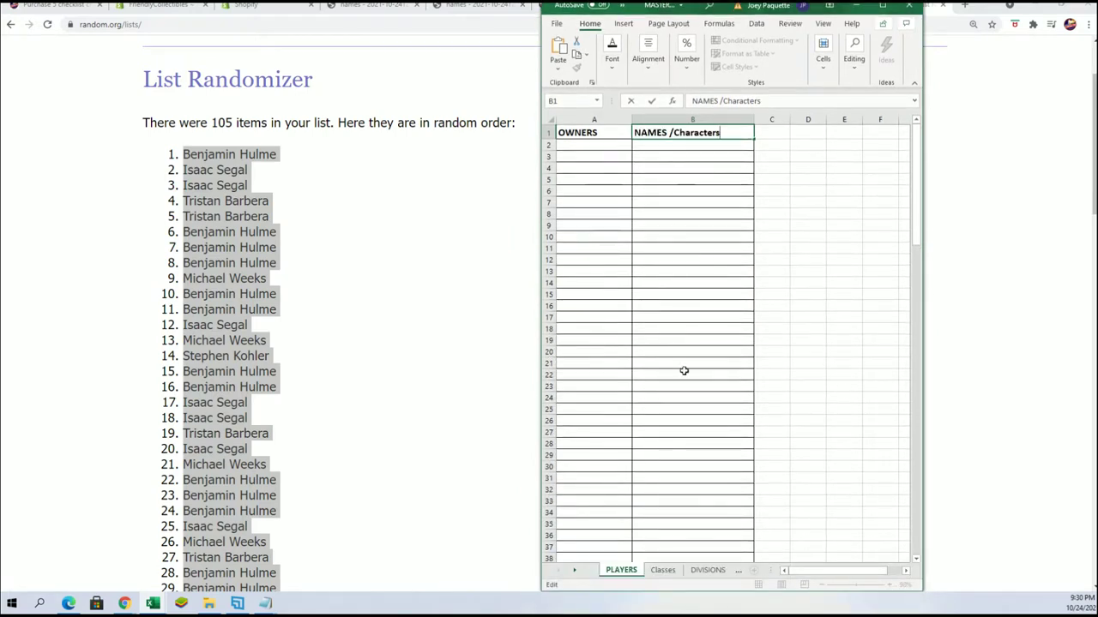
pyautogui.click(580, 149)
pyautogui.click(886, 585)
pyautogui.click(886, 585)
pyautogui.click(886, 585)
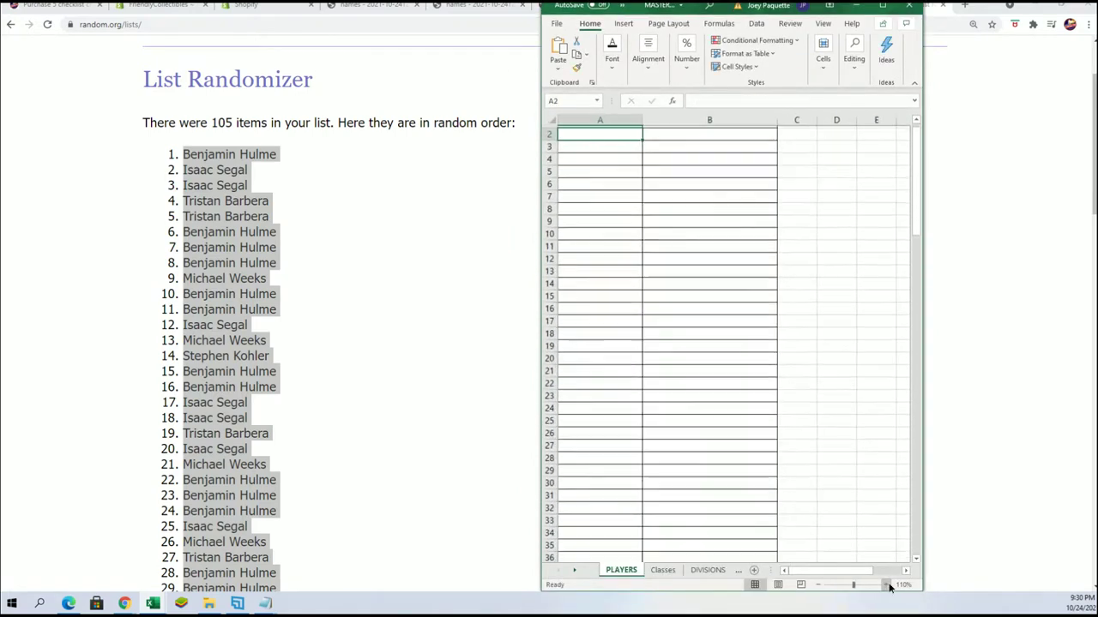
pyautogui.scroll(1, 807, 536)
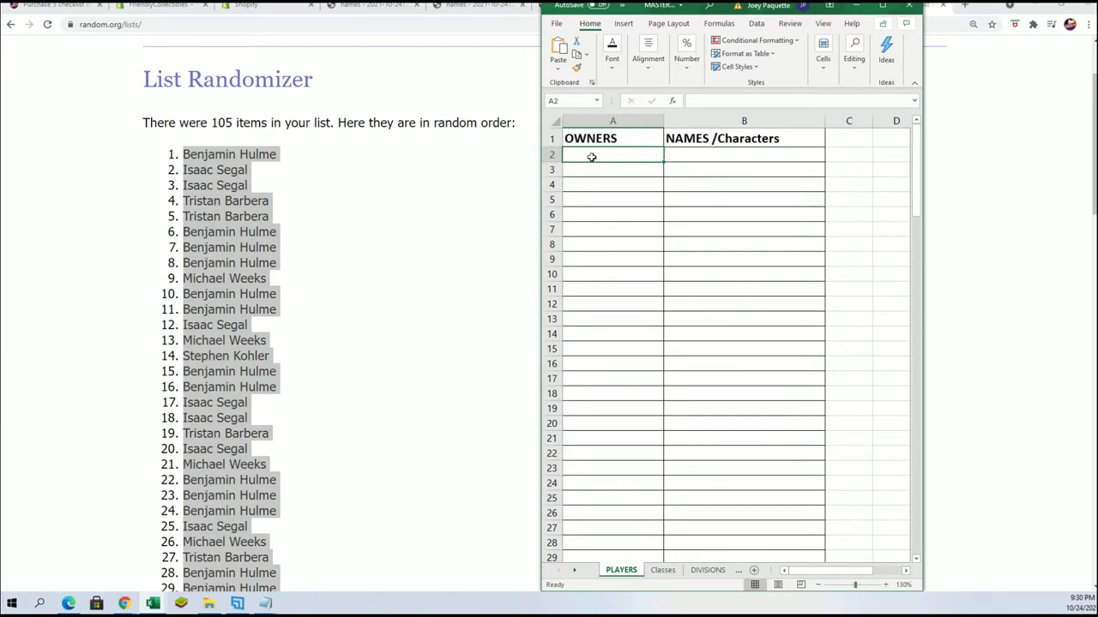
pyautogui.rightClick(588, 152)
pyautogui.click(627, 237)
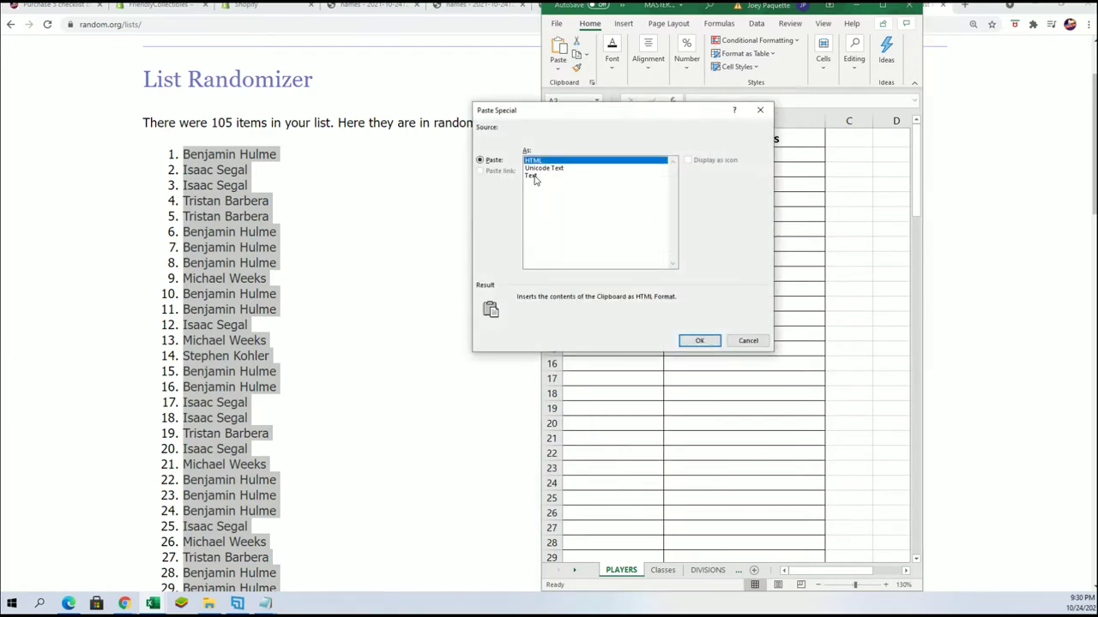
pyautogui.click(539, 176)
pyautogui.click(699, 341)
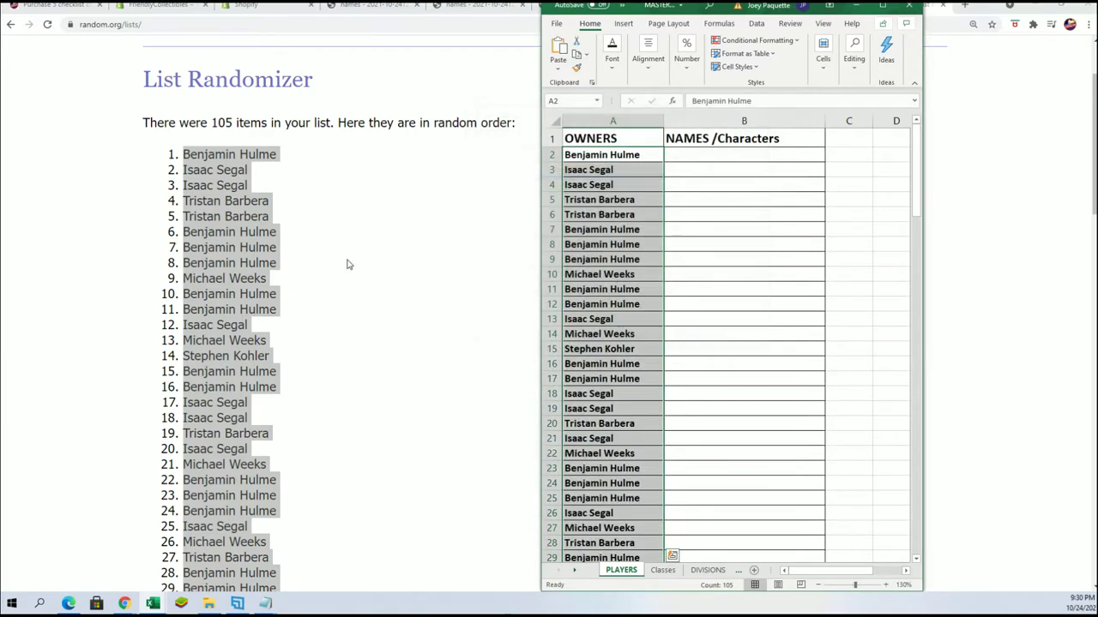
pyautogui.scroll(2, 339, 241)
pyautogui.moveTo(382, 68)
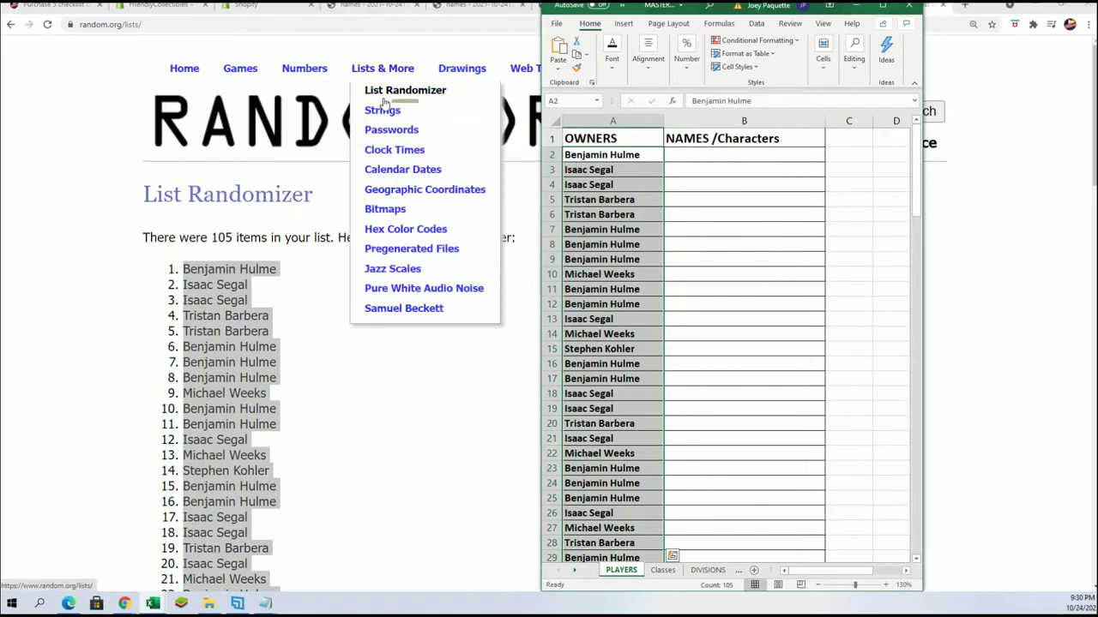
# Open a fresh List Randomizer form and copy Aurra Sing through Wicket W. Warrick from Notepad.
pyautogui.click(379, 96)
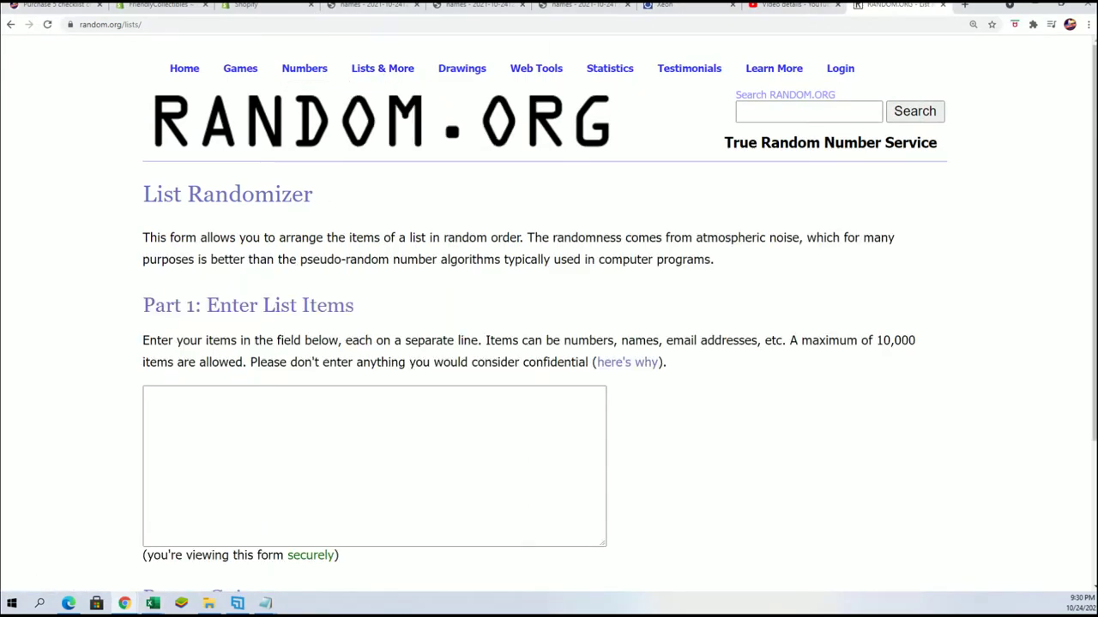
pyautogui.hotkey('alt', 'Tab')
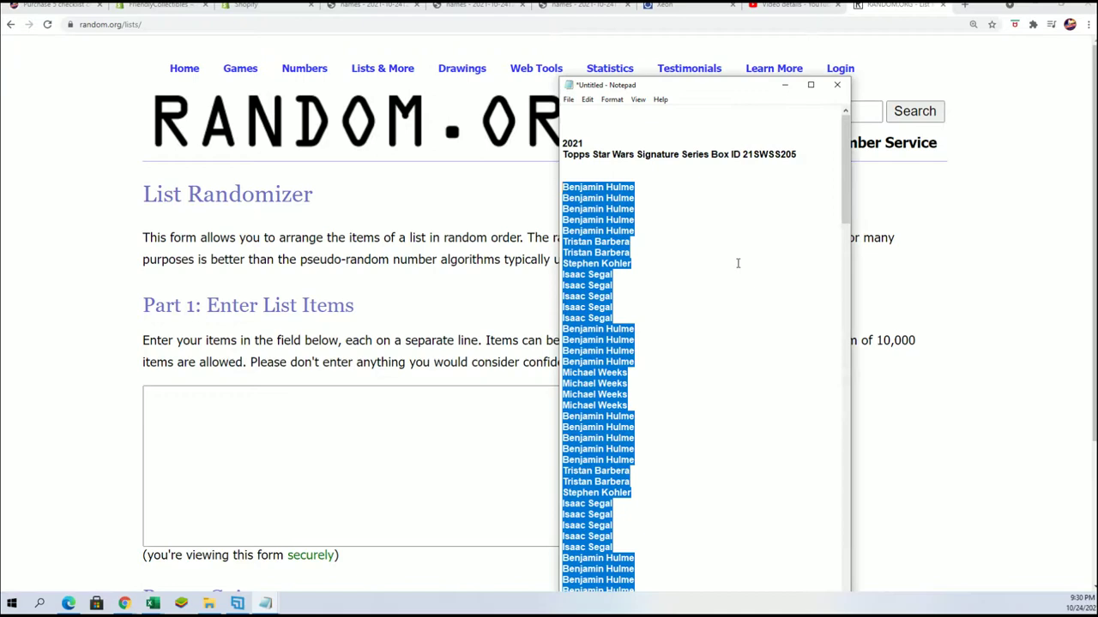
pyautogui.moveTo(723, 78); pyautogui.dragTo(723, 1)
pyautogui.scroll(-6, 764, 417)
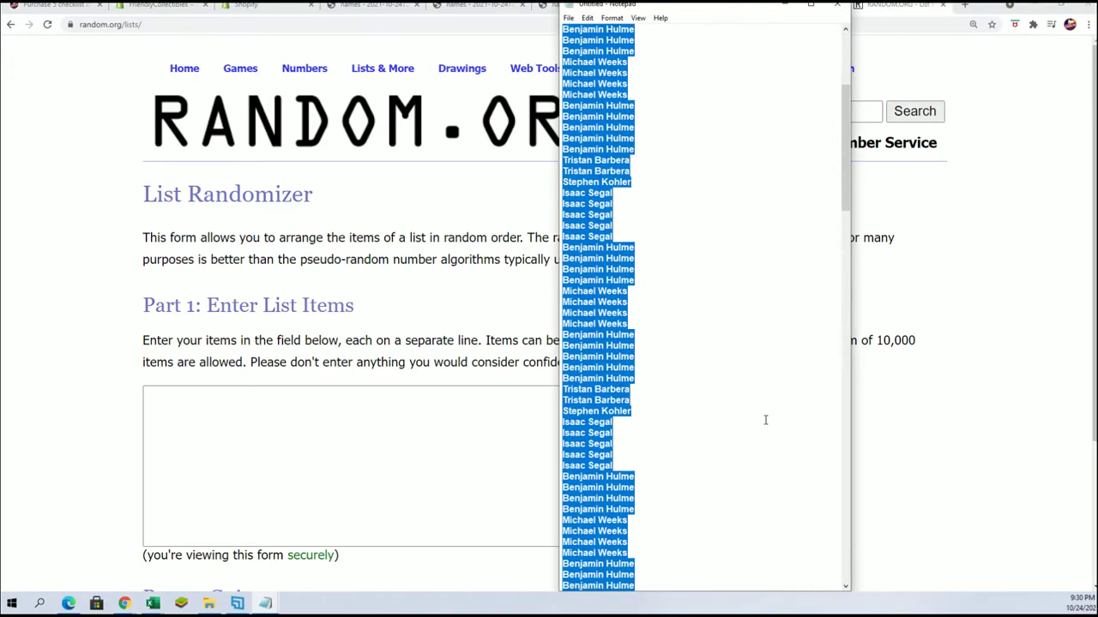
pyautogui.scroll(-6, 762, 426)
pyautogui.scroll(-6, 761, 428)
pyautogui.scroll(-7, 746, 399)
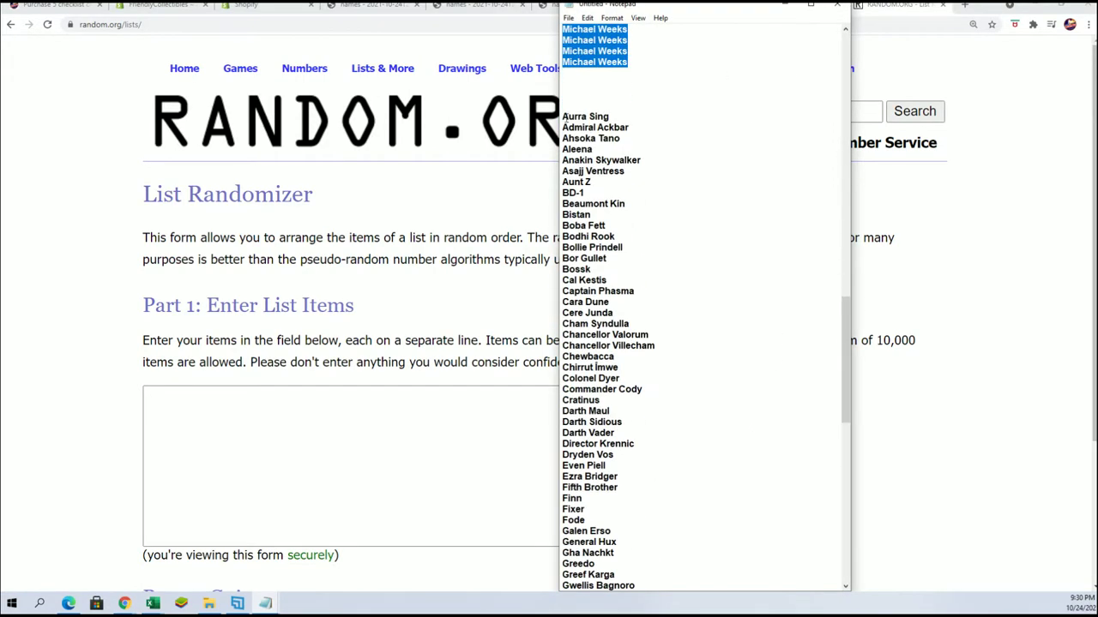
pyautogui.moveTo(563, 115)
pyautogui.mouseDown()
pyautogui.moveTo(623, 542)
pyautogui.moveTo(640, 542)
pyautogui.mouseUp()
pyautogui.rightClick(624, 542)
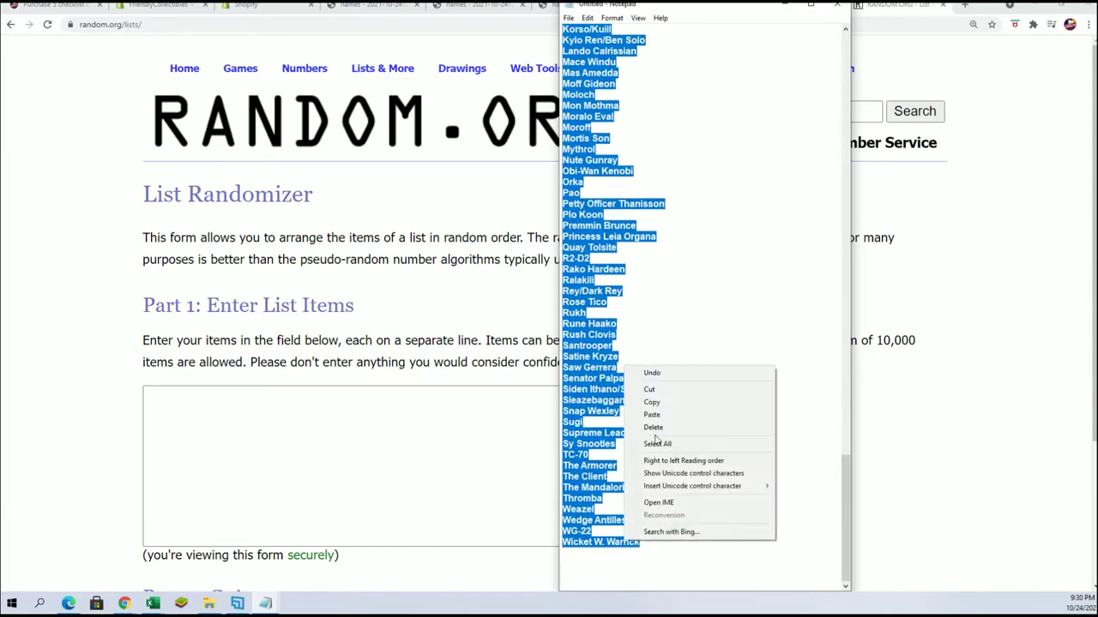
pyautogui.click(652, 403)
# Paste the Star Wars character names into the list box and randomize them.
pyautogui.click(434, 485)
pyautogui.rightClick(221, 392)
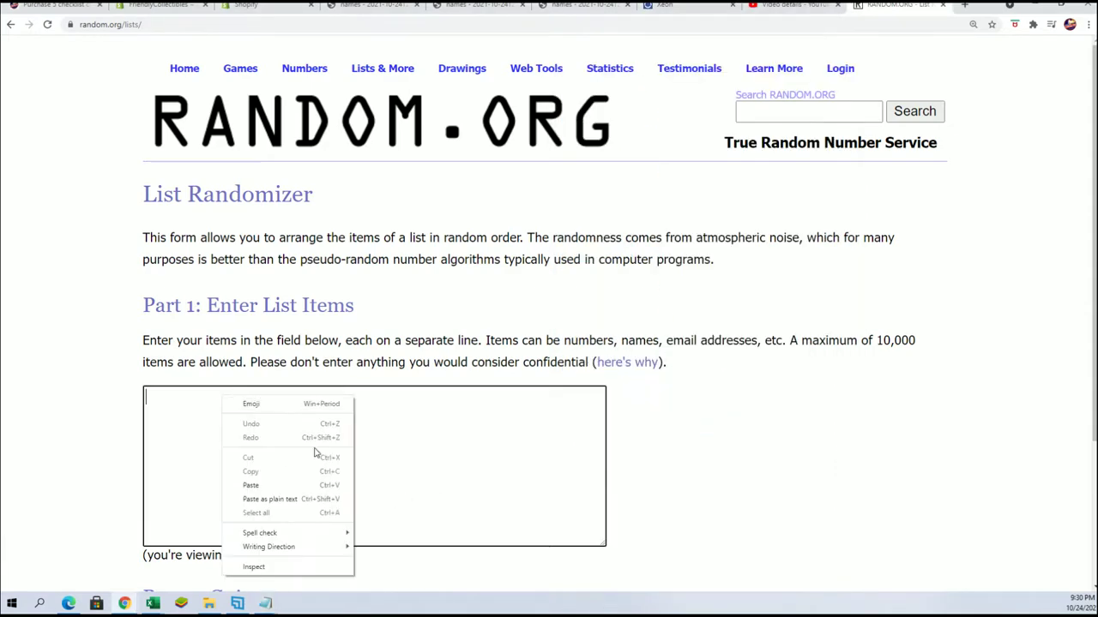
pyautogui.click(251, 485)
pyautogui.scroll(-2, 747, 509)
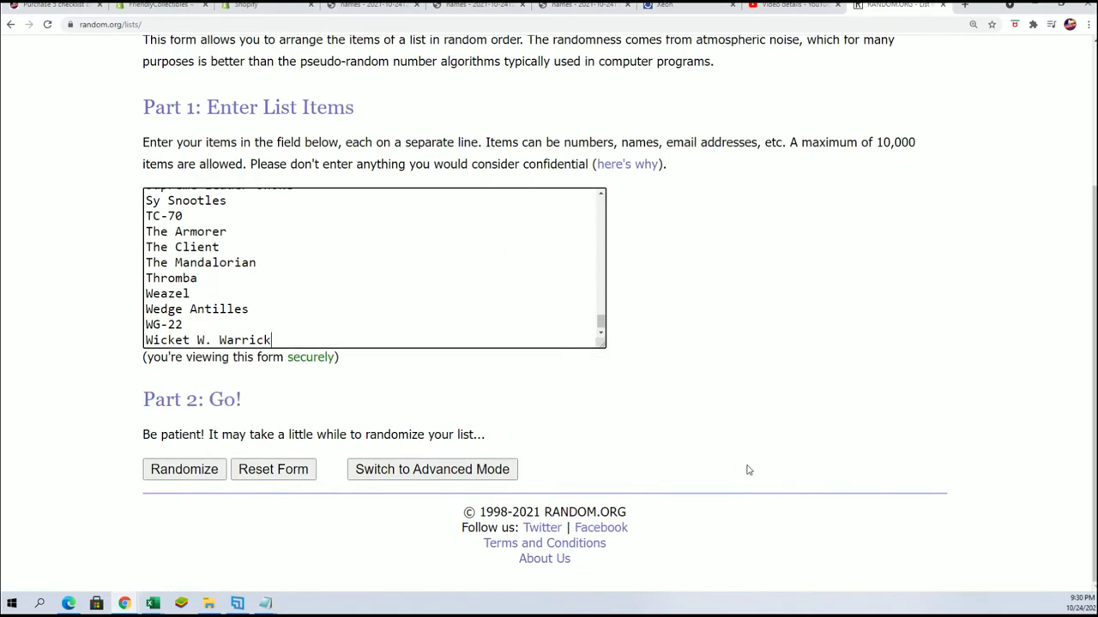
pyautogui.click(184, 469)
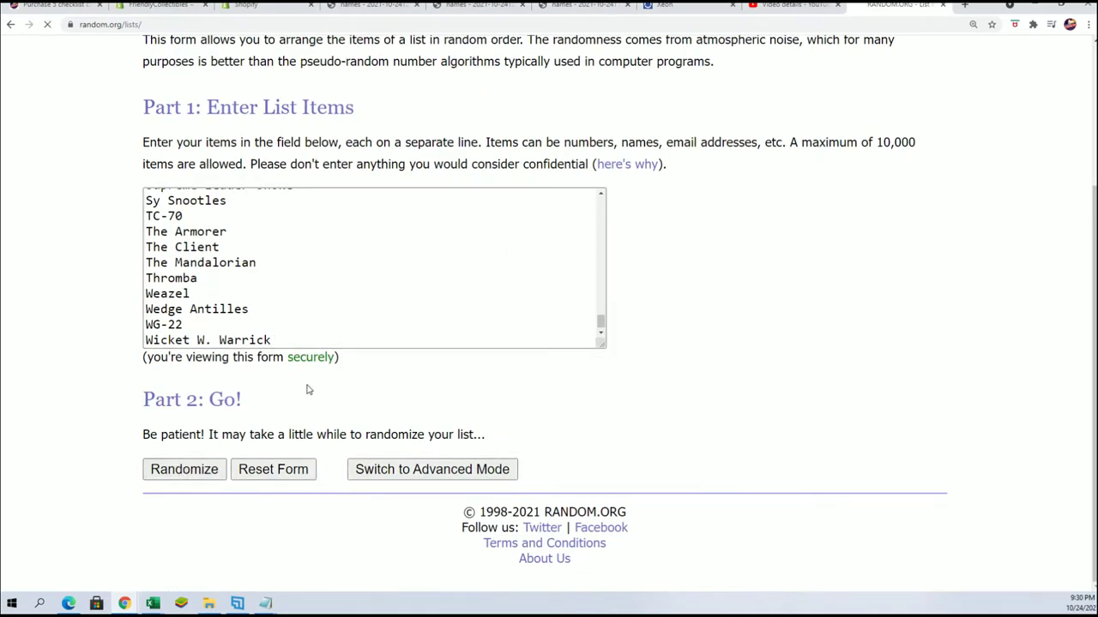
# Reshuffle the character list five more times, reaching seven randomizations.
pyautogui.scroll(-6, 286, 392)
pyautogui.scroll(-8, 258, 429)
pyautogui.scroll(-4, 197, 480)
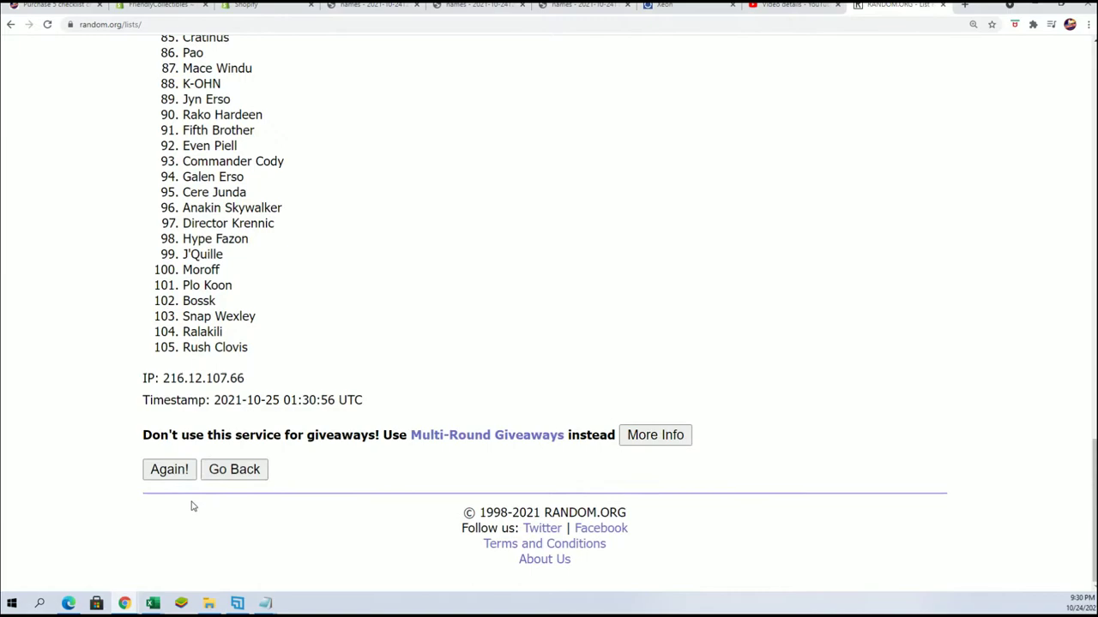
pyautogui.click(169, 473)
pyautogui.scroll(-5, 209, 453)
pyautogui.scroll(-5, 142, 495)
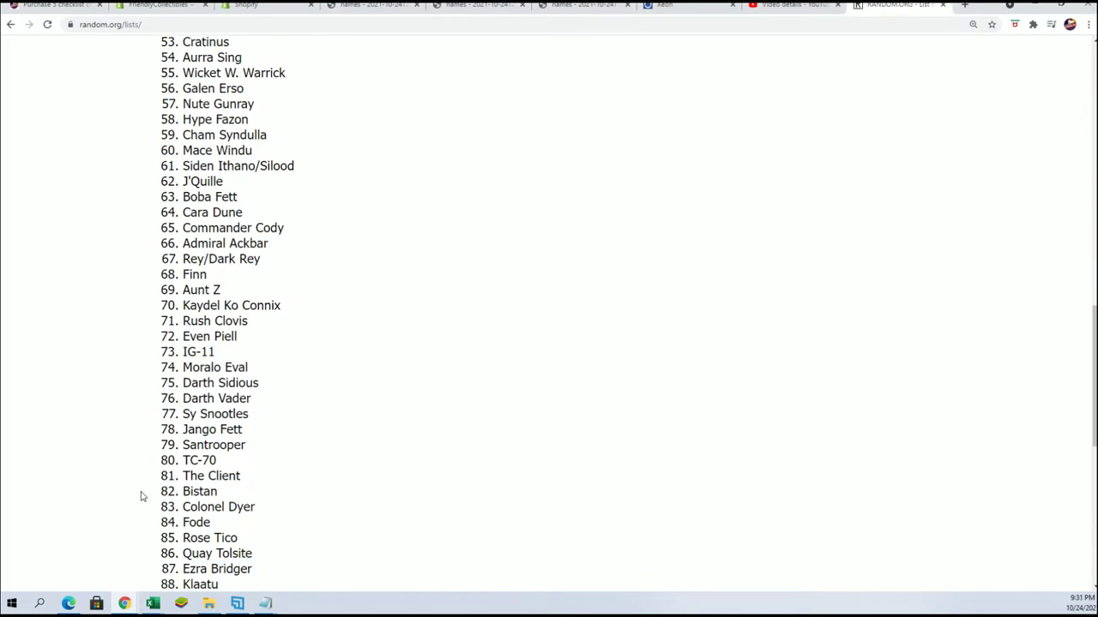
pyautogui.scroll(-4, 155, 499)
pyautogui.scroll(-2, 156, 499)
pyautogui.click(169, 487)
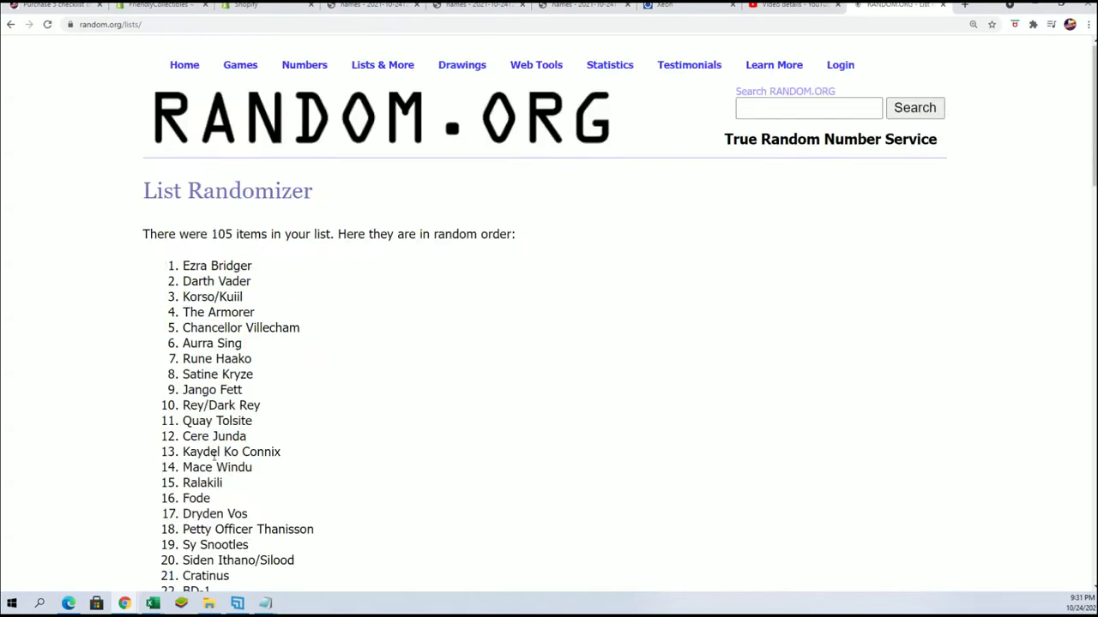
pyautogui.scroll(-10, 206, 473)
pyautogui.scroll(-7, 205, 473)
pyautogui.click(162, 488)
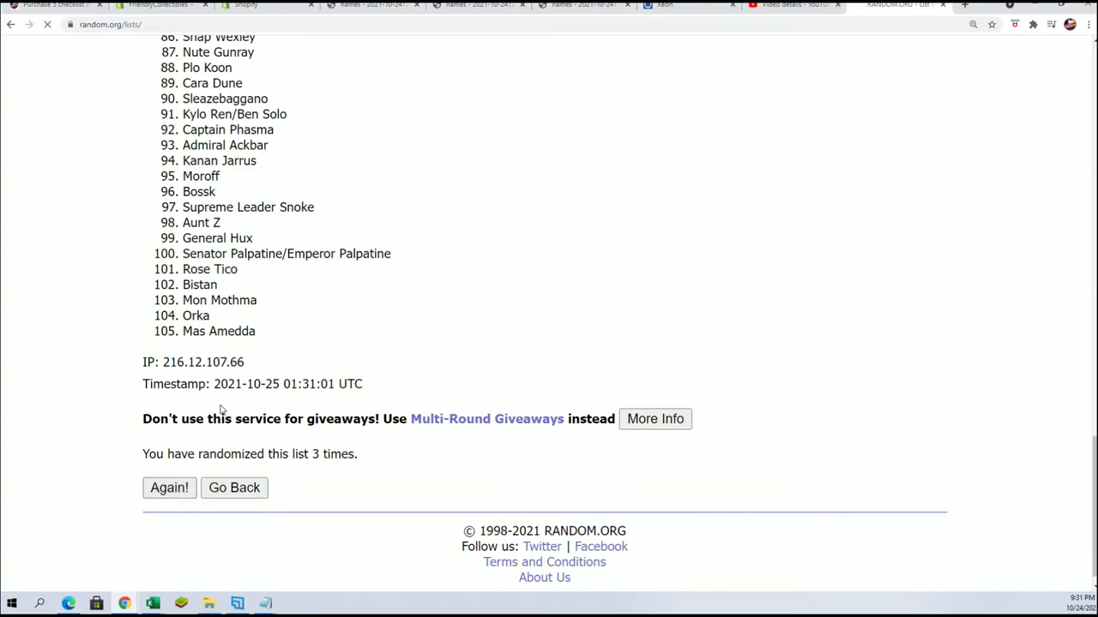
pyautogui.scroll(-5, 215, 429)
pyautogui.scroll(-7, 215, 429)
pyautogui.scroll(-5, 147, 455)
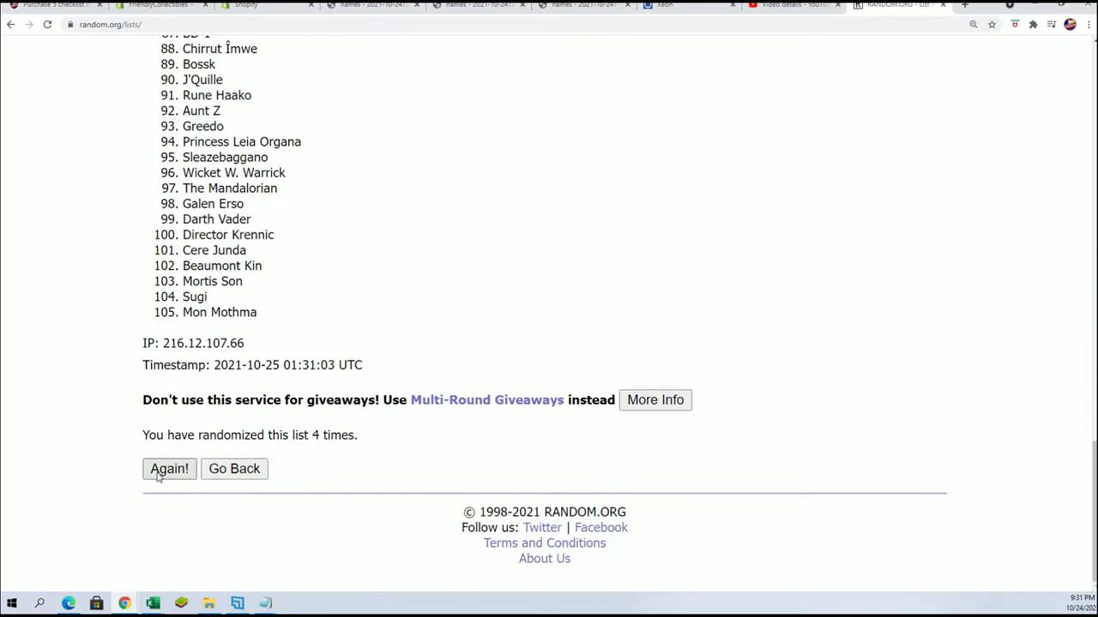
pyautogui.click(162, 471)
pyautogui.scroll(-6, 230, 378)
pyautogui.scroll(-5, 225, 424)
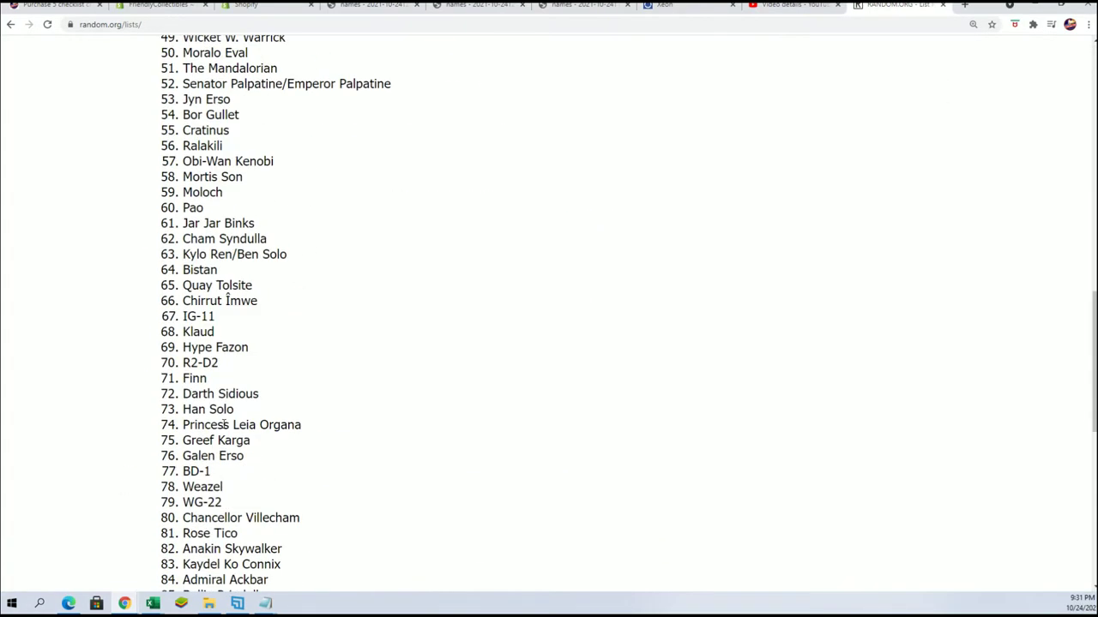
pyautogui.scroll(-5, 226, 424)
pyautogui.scroll(-2, 247, 441)
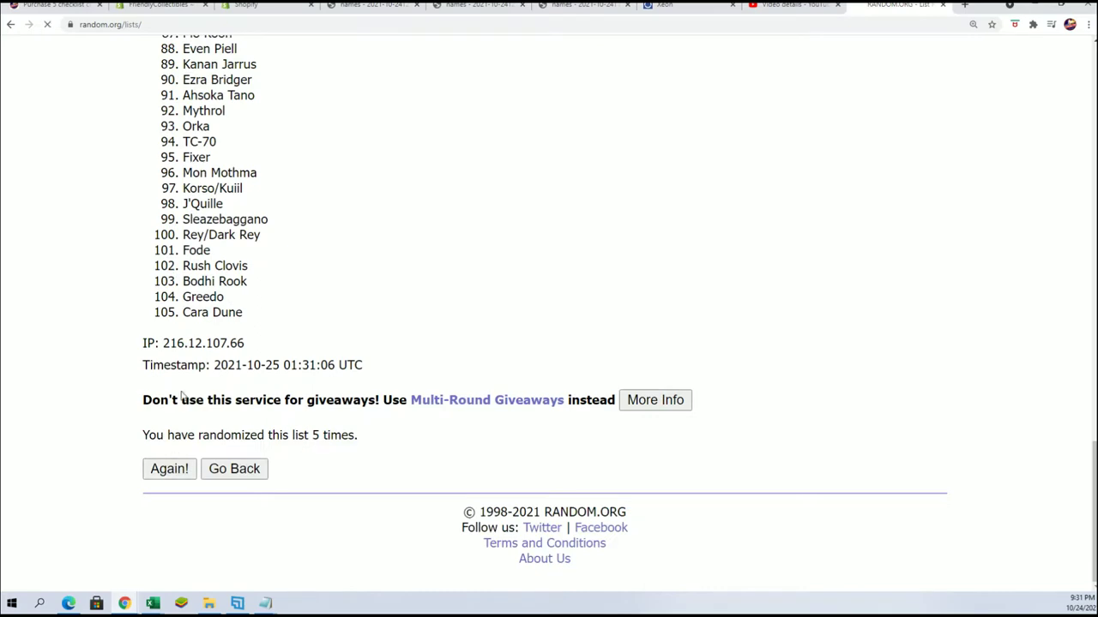
pyautogui.scroll(-5, 346, 414)
pyautogui.scroll(-6, 346, 415)
pyautogui.scroll(-7, 343, 452)
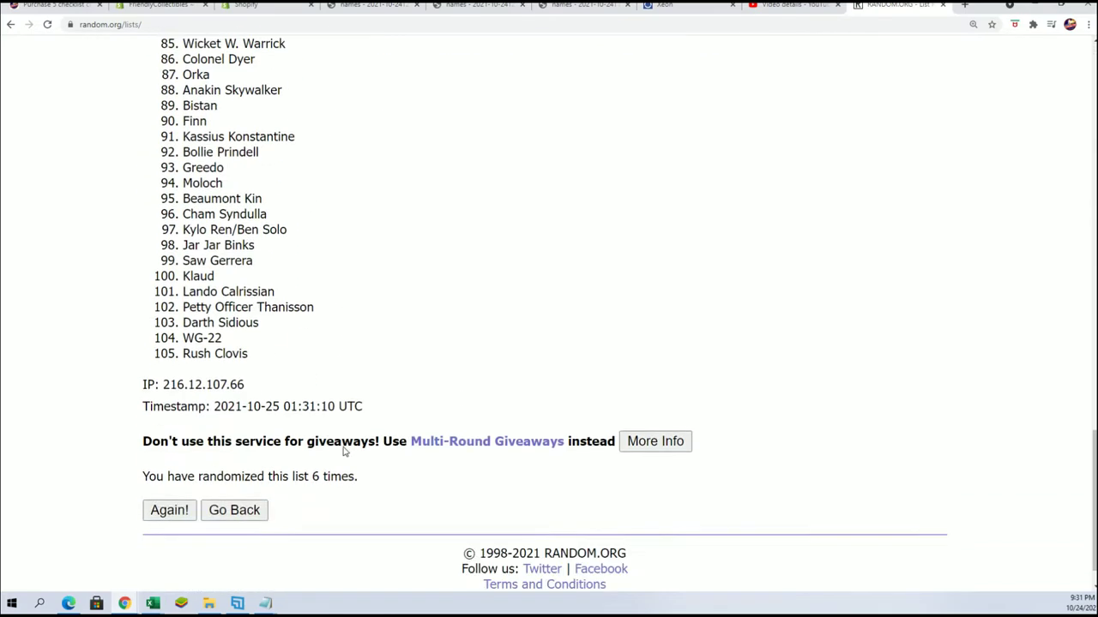
pyautogui.scroll(-1, 343, 452)
pyautogui.click(170, 469)
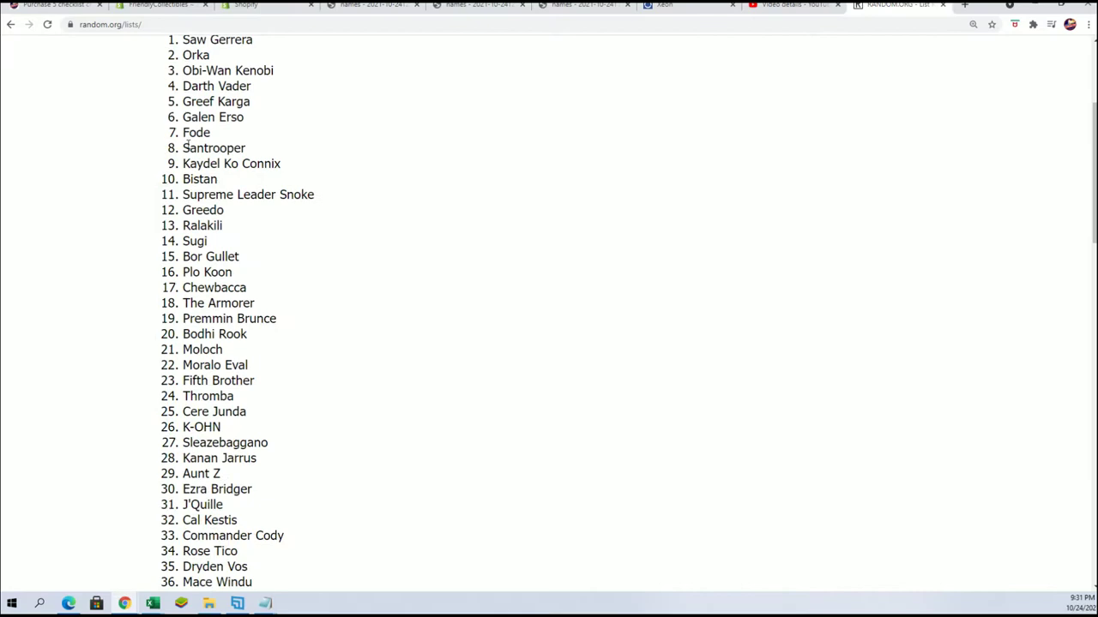
# Select and copy the full shuffled list of 105 character names.
pyautogui.scroll(1, 171, 103)
pyautogui.moveTo(182, 107)
pyautogui.mouseDown()
pyautogui.moveTo(317, 579)
pyautogui.moveTo(297, 318)
pyautogui.mouseUp()
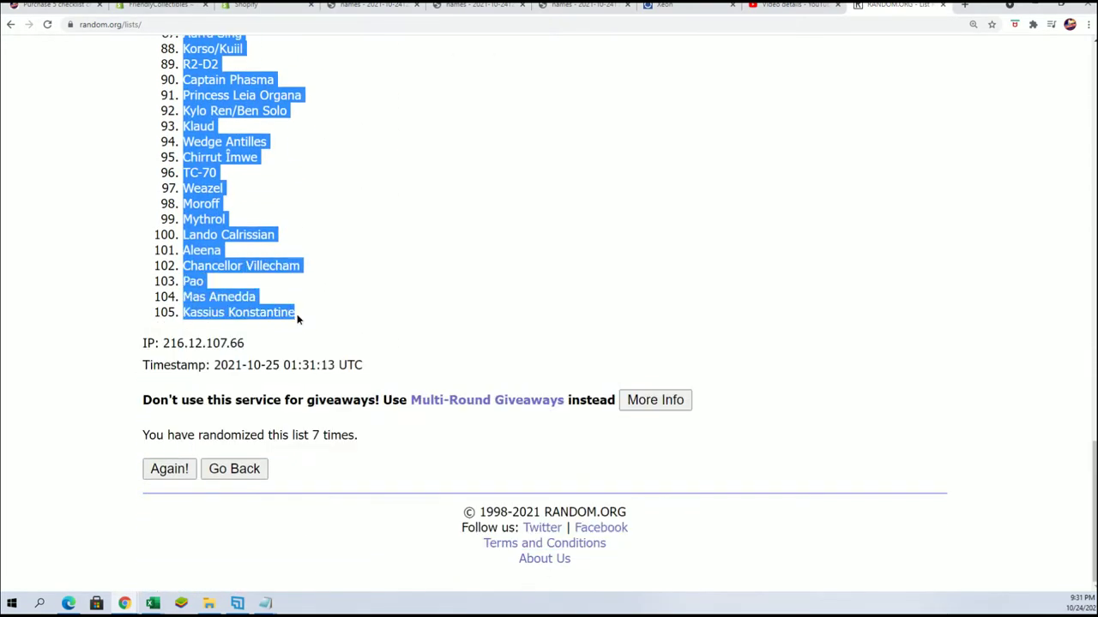
pyautogui.rightClick(297, 315)
pyautogui.click(303, 322)
pyautogui.scroll(4, 414, 356)
pyautogui.scroll(7, 408, 352)
pyautogui.scroll(4, 406, 350)
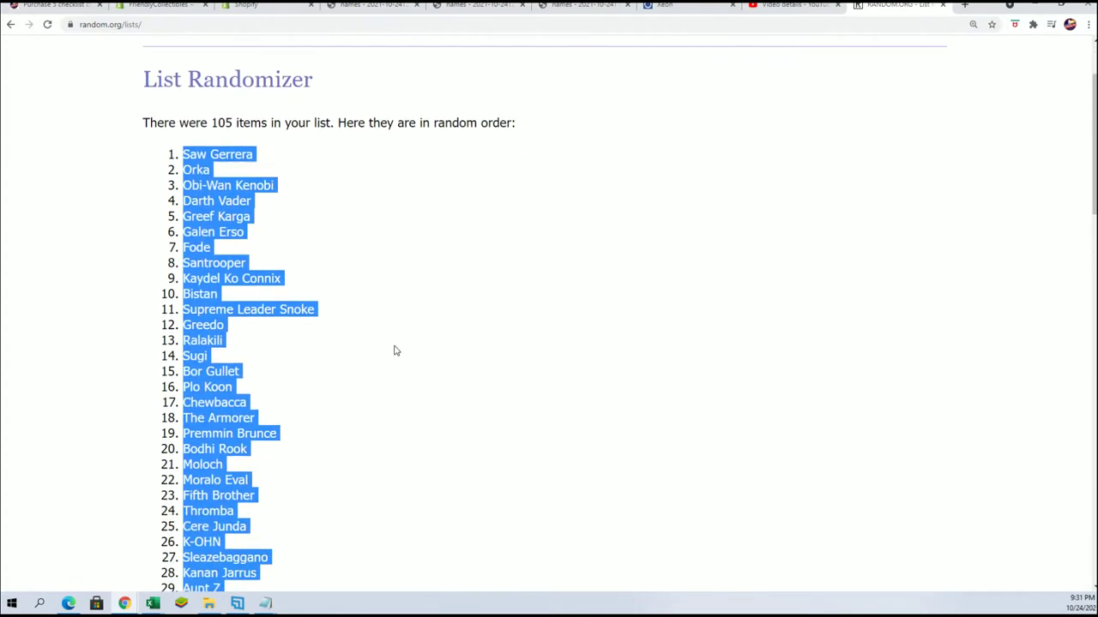
pyautogui.hotkey('alt', 'Tab')
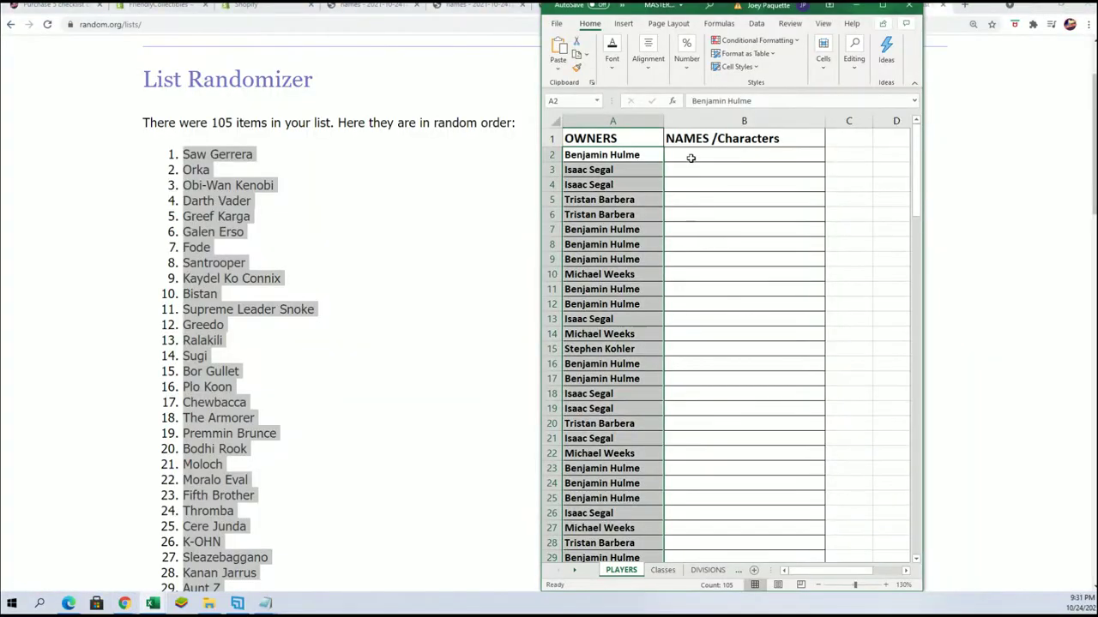
# Paste the shuffled characters as text from B2, then check the split Obi-Wan entry in B4.
pyautogui.click(691, 158)
pyautogui.rightClick(691, 158)
pyautogui.click(712, 232)
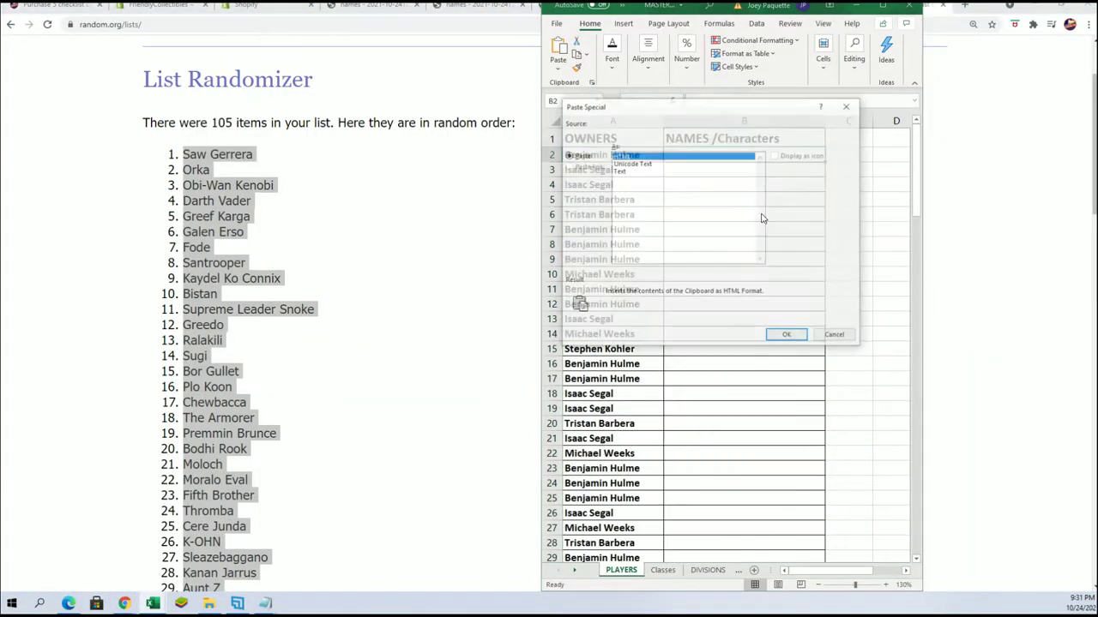
pyautogui.click(634, 169)
pyautogui.click(785, 334)
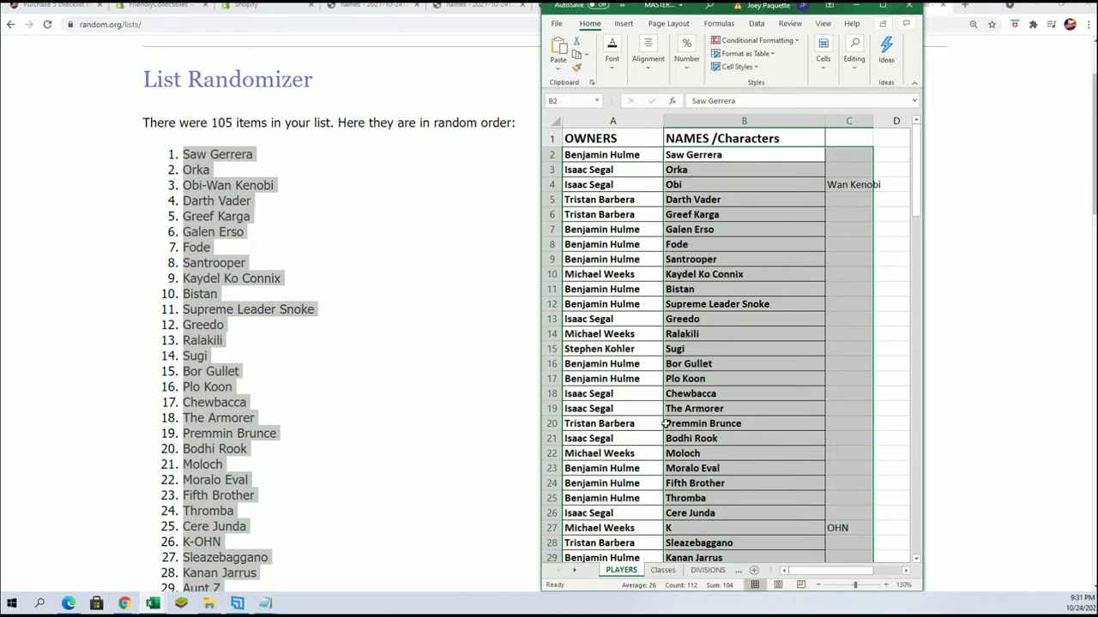
pyautogui.click(717, 184)
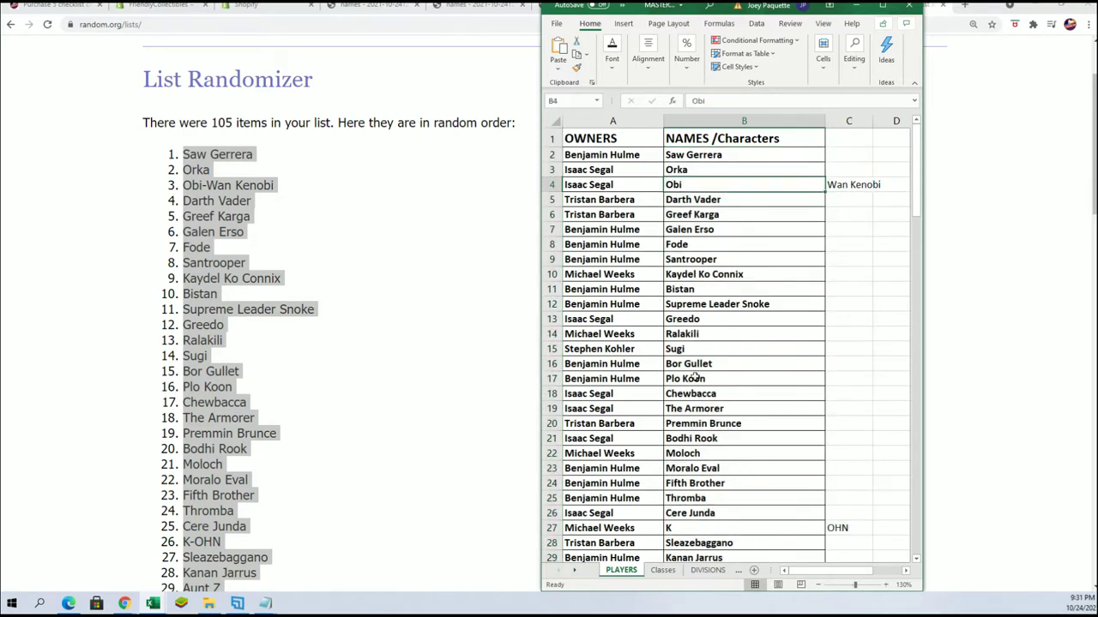
# Check the Obi-Wan Kenobi pairing in row 4, whose name spills from B4 into C4.
pyautogui.click(833, 185)
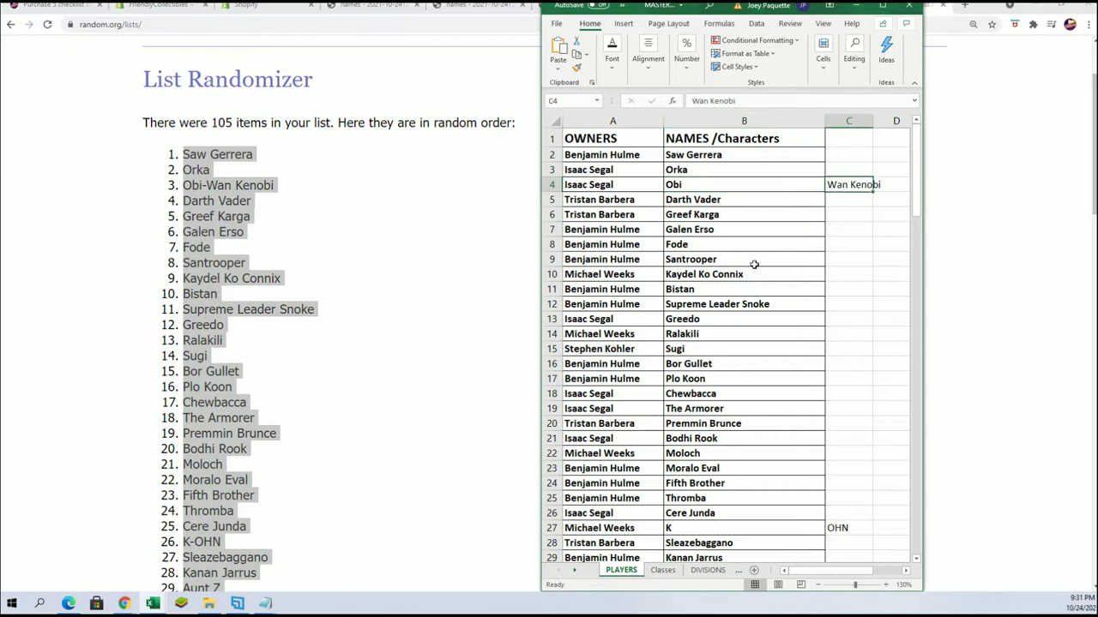
pyautogui.click(722, 183)
pyautogui.scroll(-1, 757, 318)
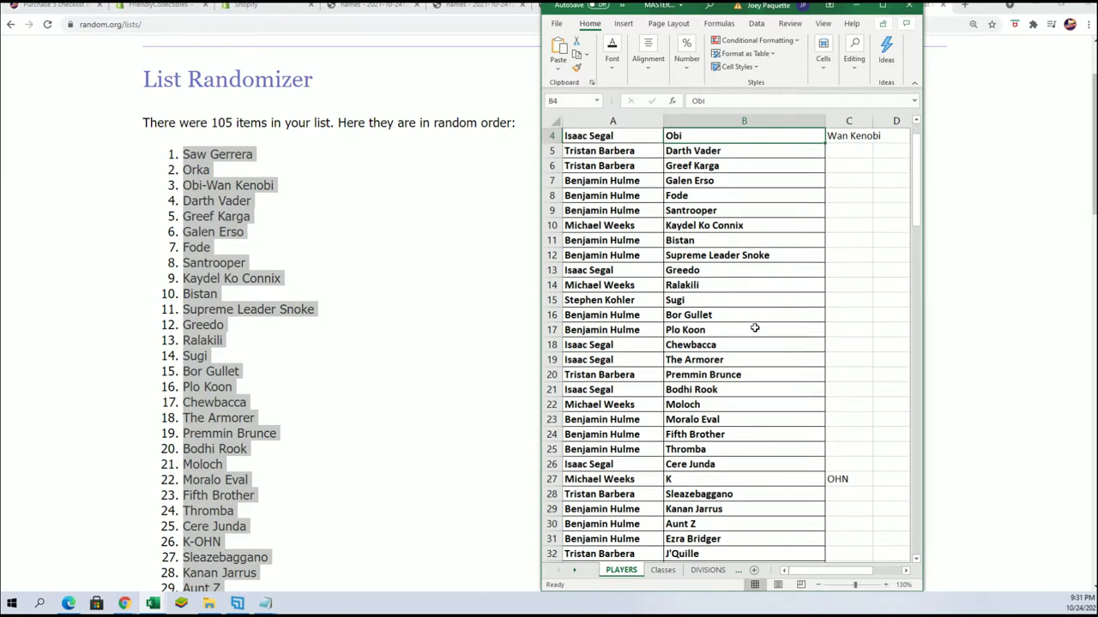
pyautogui.scroll(-1, 754, 326)
pyautogui.scroll(-1, 745, 350)
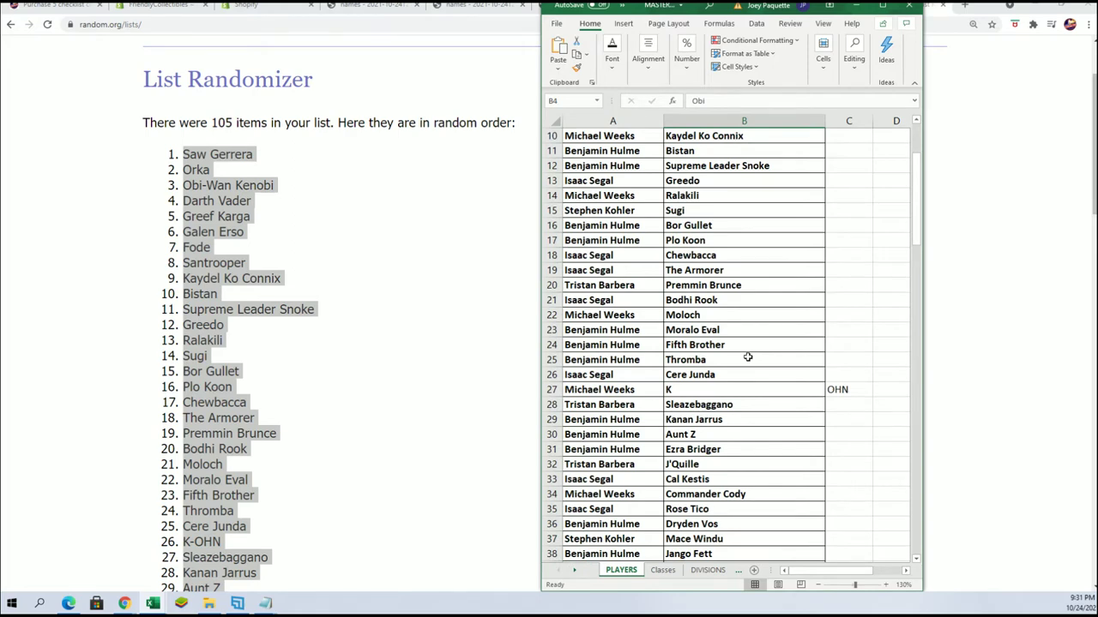
pyautogui.scroll(-1, 747, 357)
pyautogui.scroll(-1, 747, 357)
pyautogui.scroll(-1, 747, 357)
pyautogui.scroll(-1, 747, 357)
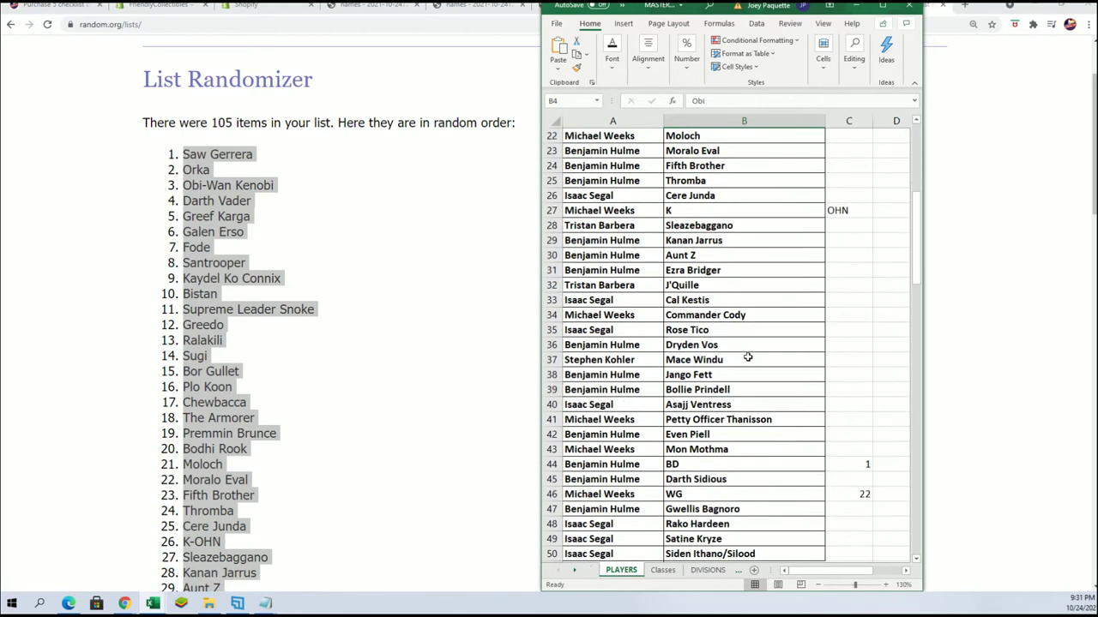
pyautogui.scroll(-1, 747, 357)
pyautogui.scroll(-1, 747, 356)
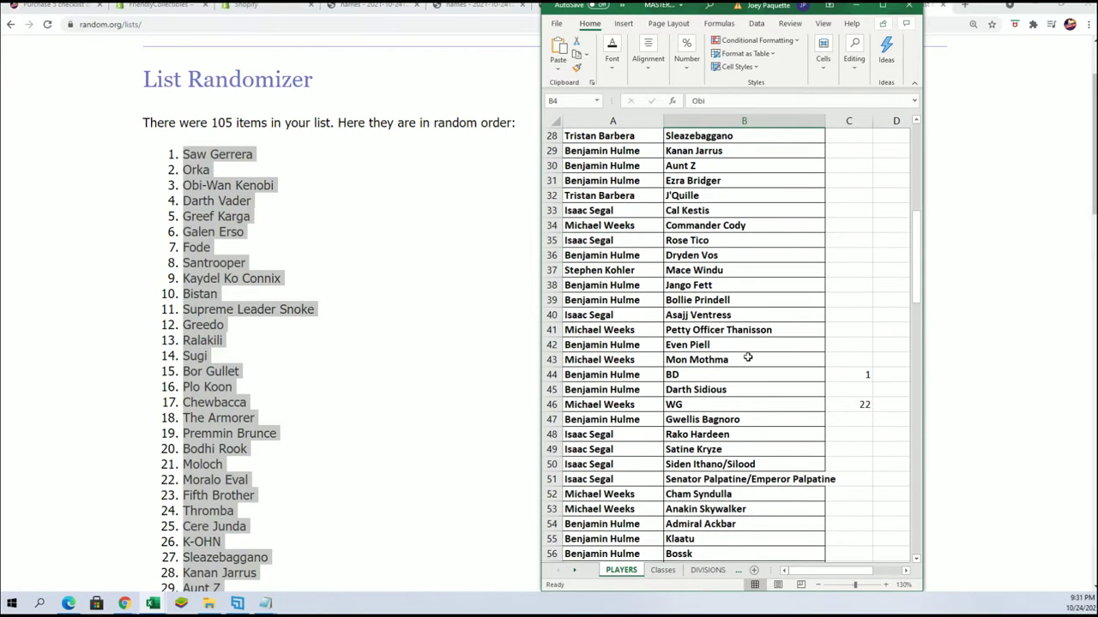
pyautogui.scroll(-1, 747, 357)
pyautogui.scroll(-1, 747, 356)
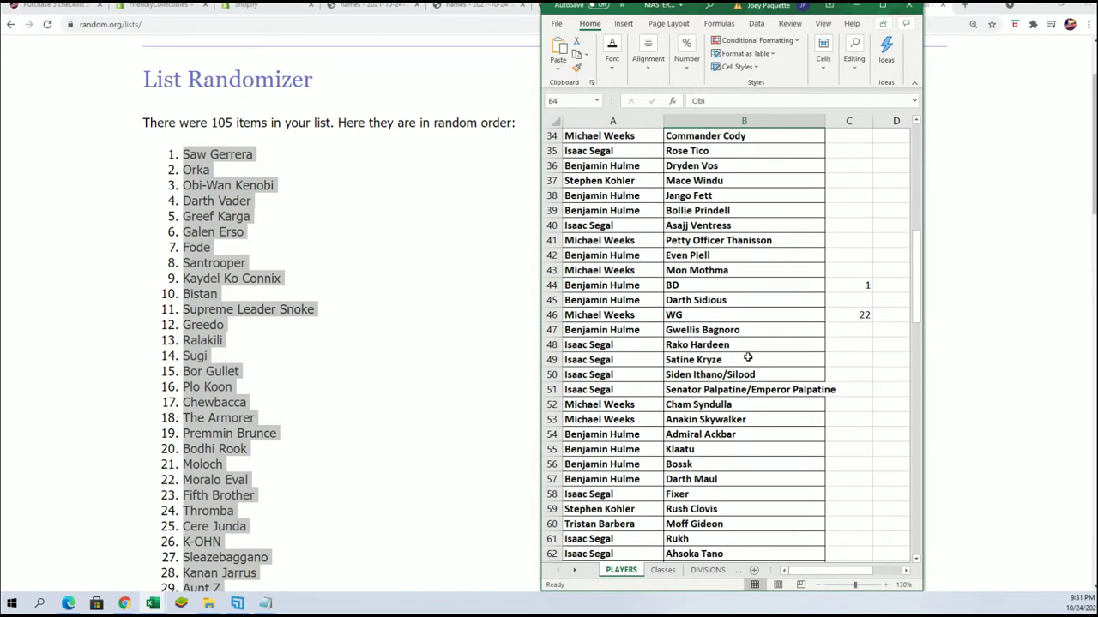
pyautogui.scroll(-1, 748, 355)
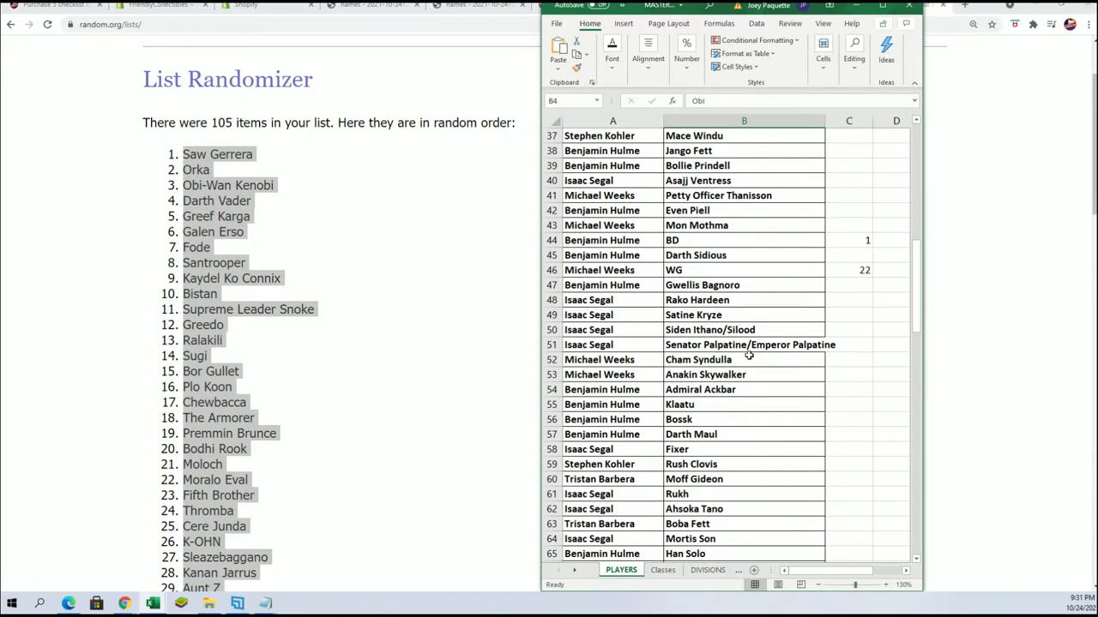
pyautogui.scroll(1, 748, 355)
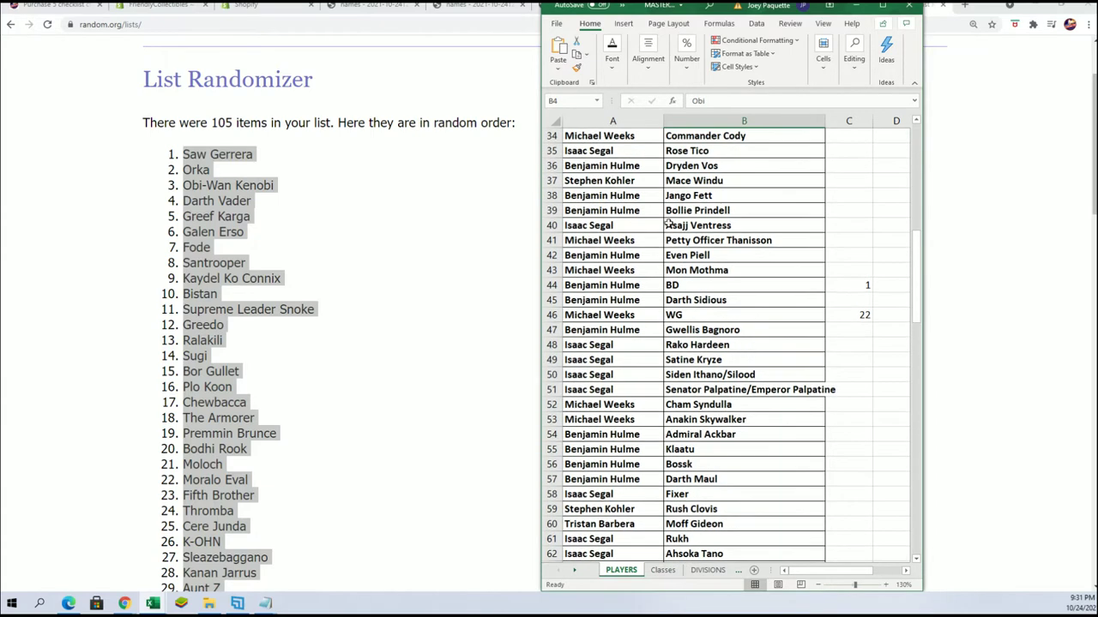
pyautogui.scroll(1, 717, 240)
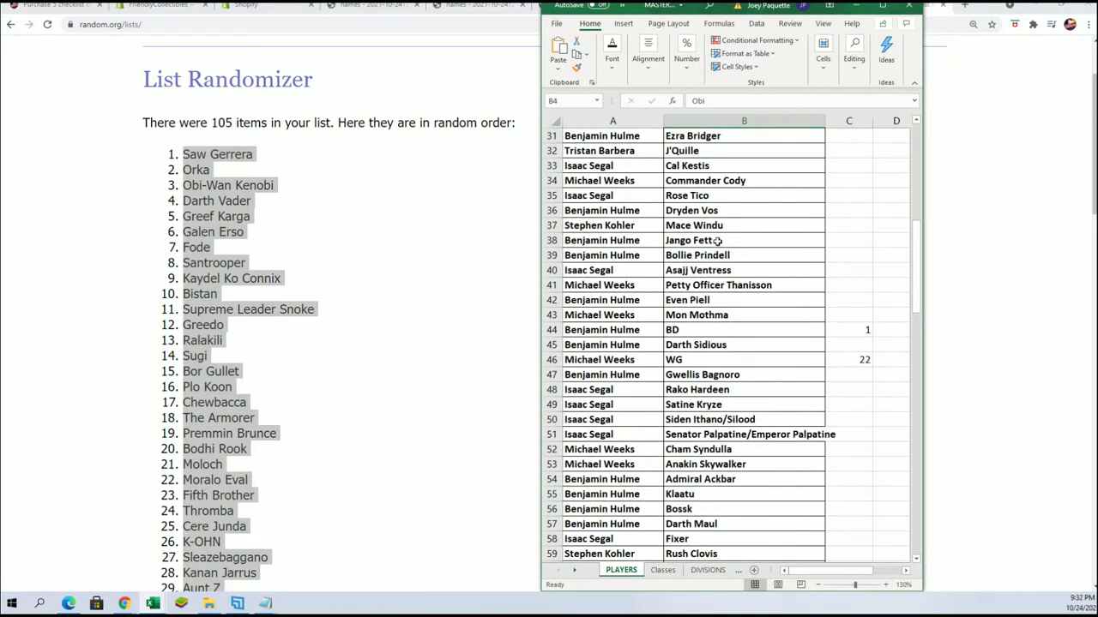
pyautogui.scroll(1, 717, 240)
pyautogui.scroll(1, 717, 240)
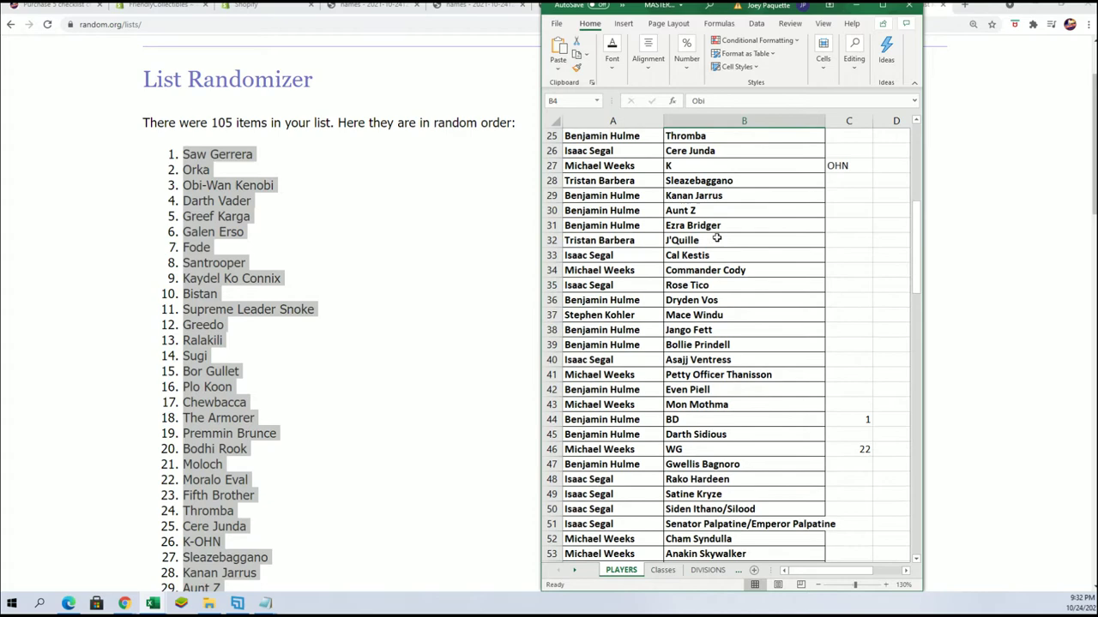
pyautogui.scroll(1, 717, 240)
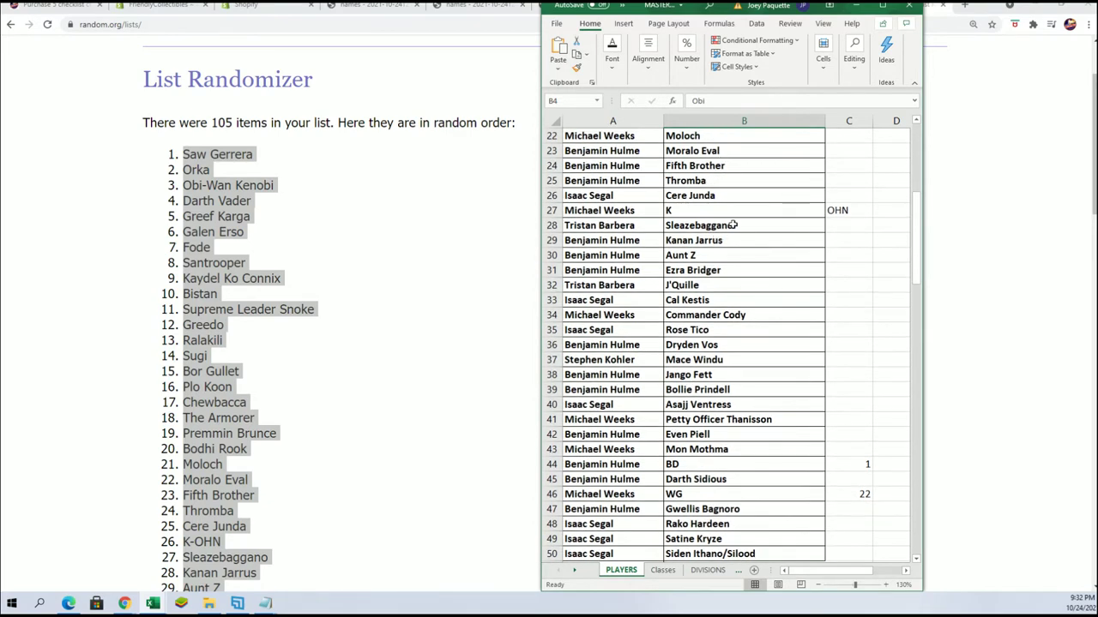
pyautogui.scroll(-1, 723, 246)
pyautogui.scroll(-1, 733, 302)
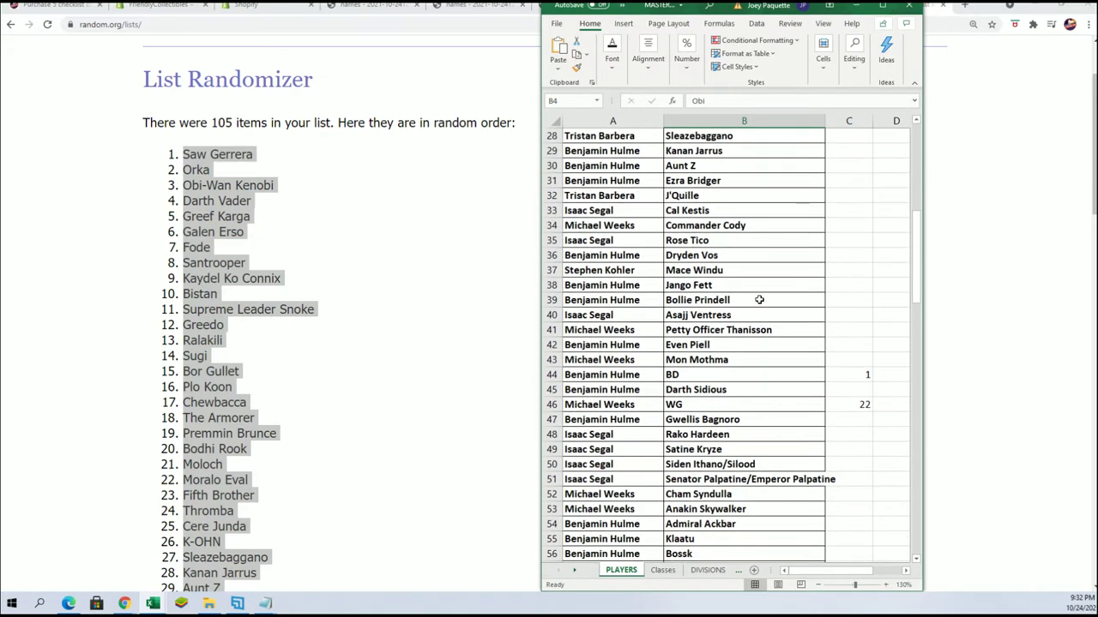
pyautogui.scroll(-1, 735, 300)
pyautogui.scroll(-1, 733, 303)
pyautogui.scroll(-1, 728, 308)
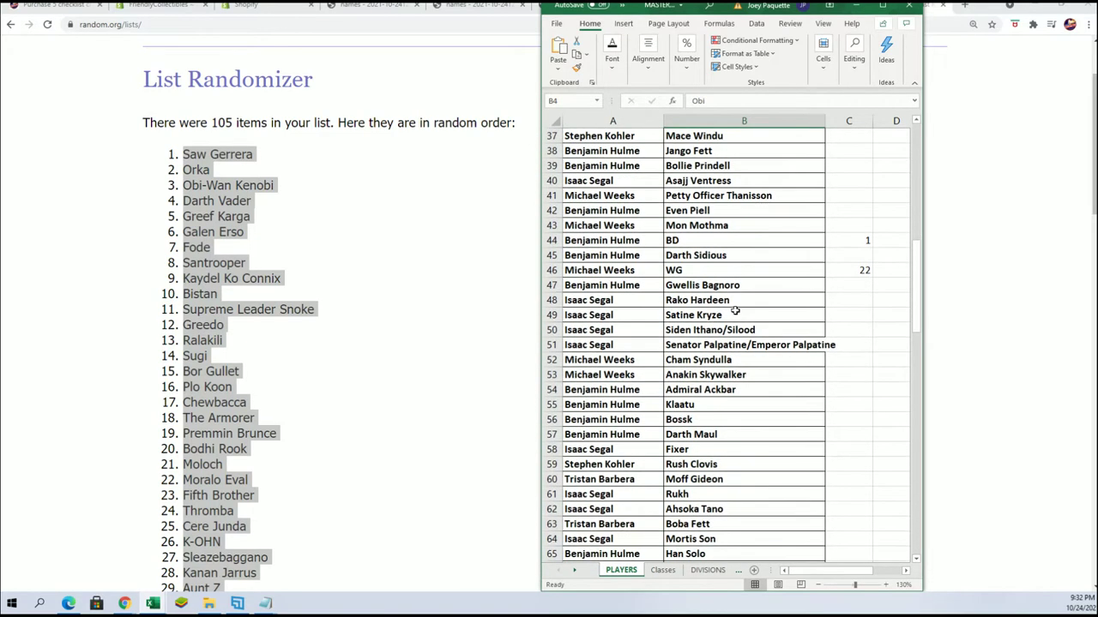
pyautogui.scroll(-1, 735, 312)
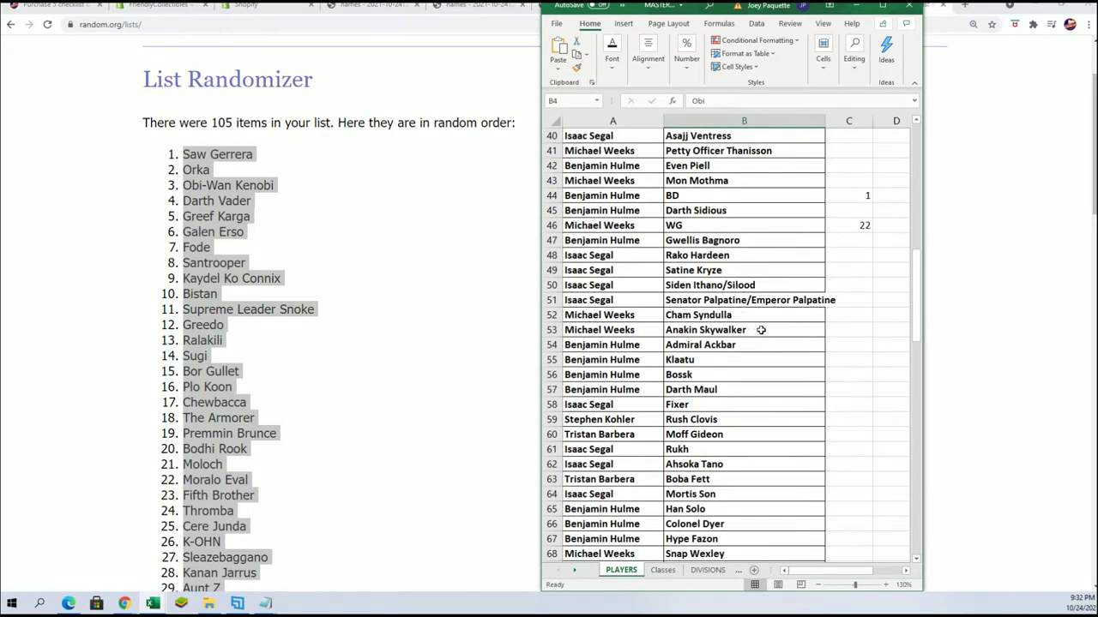
# Check the Anakin Skywalker entry in B53 and continue down the PLAYERS sheet.
pyautogui.click(759, 332)
pyautogui.scroll(-1, 638, 340)
pyautogui.scroll(-1, 639, 337)
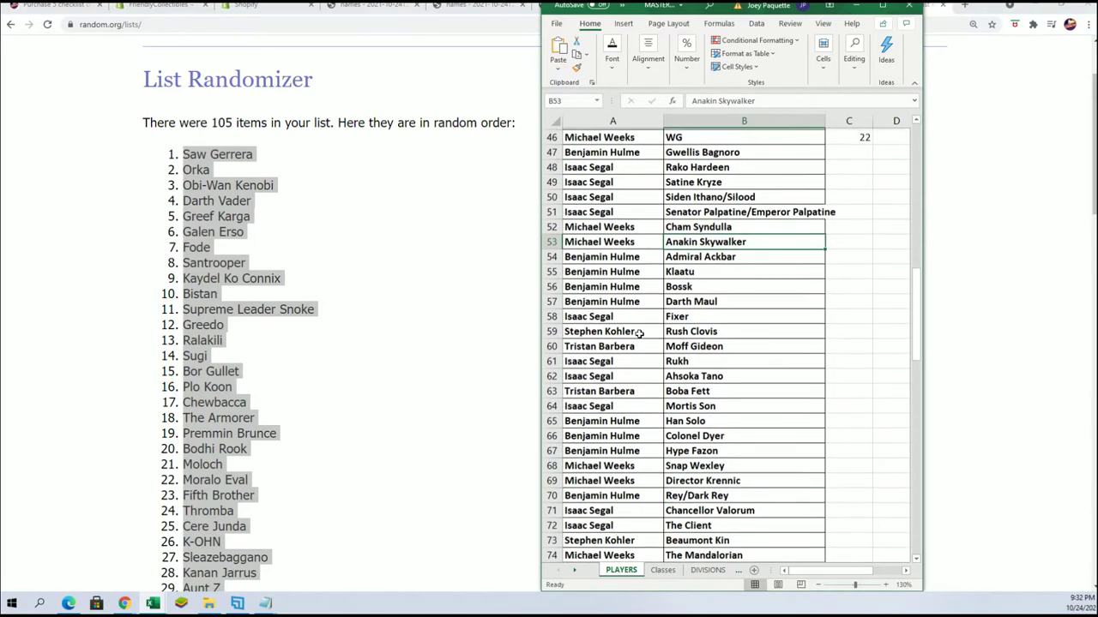
pyautogui.scroll(-1, 640, 334)
pyautogui.scroll(-1, 641, 334)
pyautogui.scroll(-1, 641, 334)
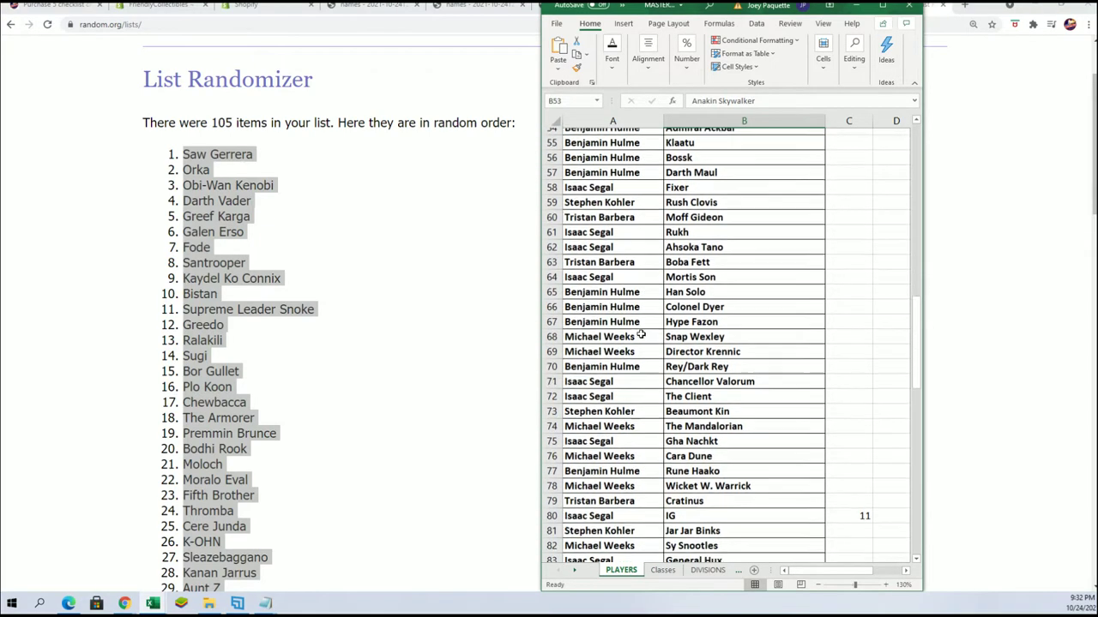
pyautogui.scroll(-1, 641, 334)
pyautogui.scroll(-1, 642, 333)
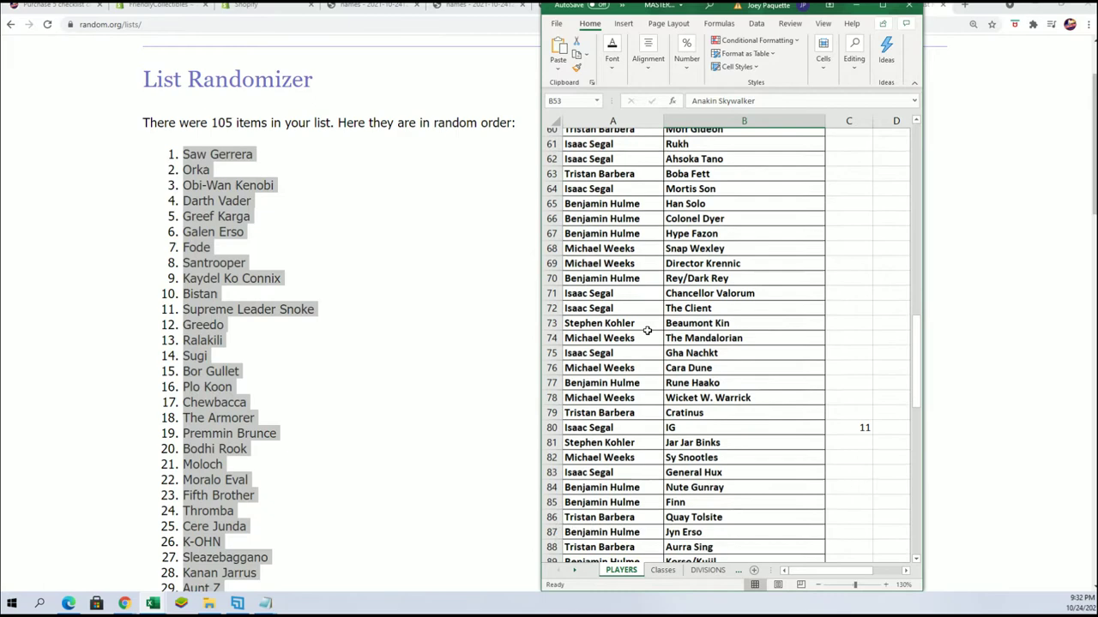
pyautogui.scroll(-1, 645, 332)
pyautogui.scroll(-1, 648, 331)
pyautogui.scroll(-1, 648, 330)
pyautogui.scroll(-1, 650, 329)
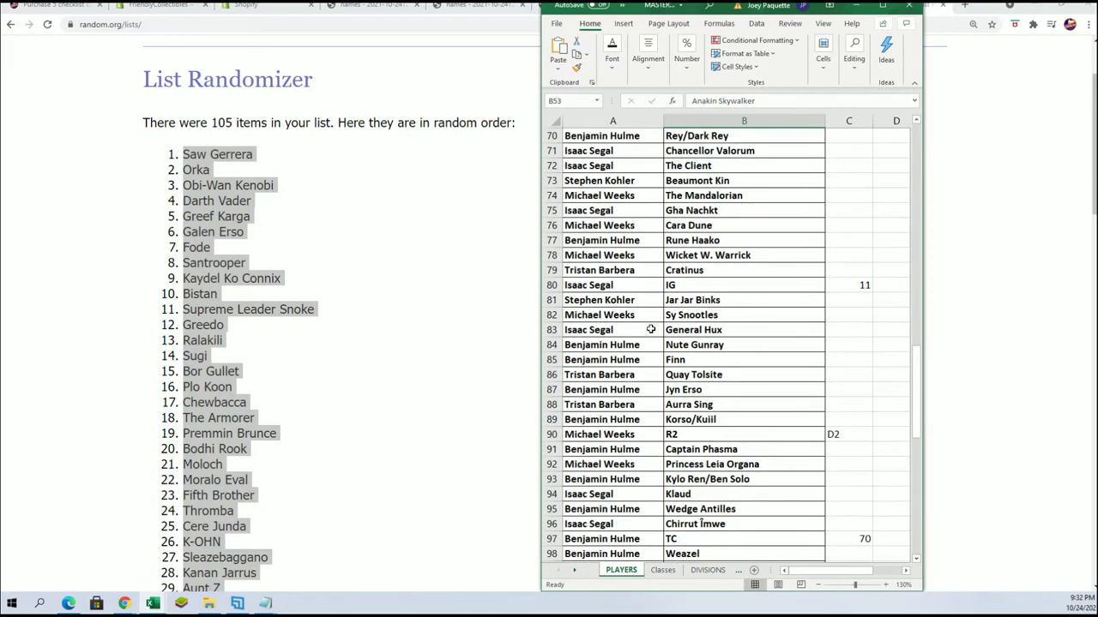
pyautogui.scroll(-1, 655, 329)
pyautogui.scroll(-1, 674, 328)
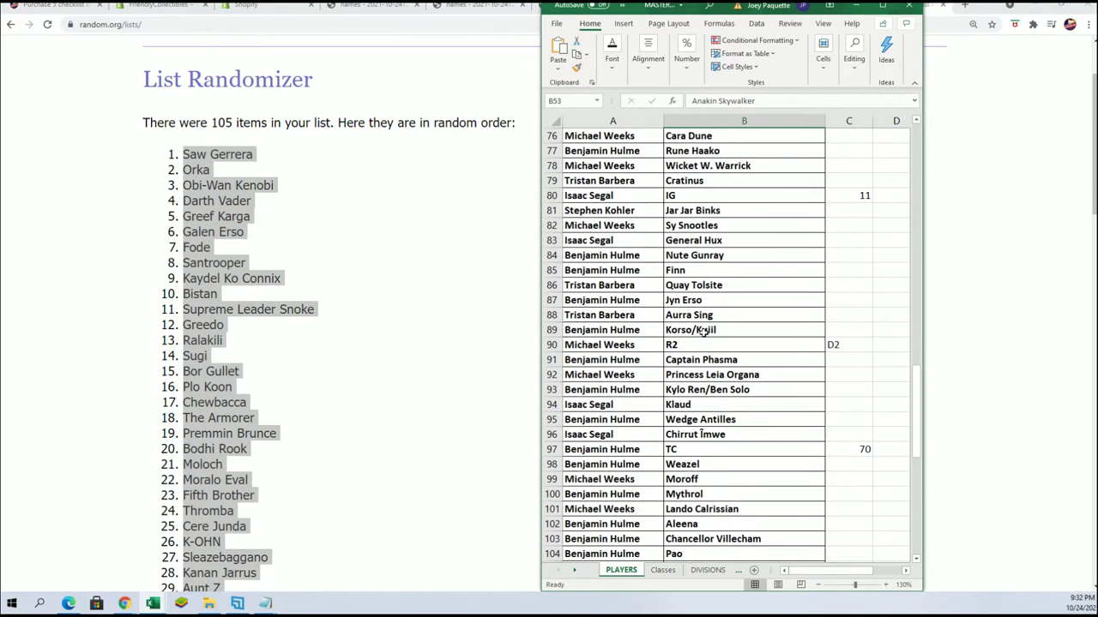
pyautogui.scroll(-1, 712, 335)
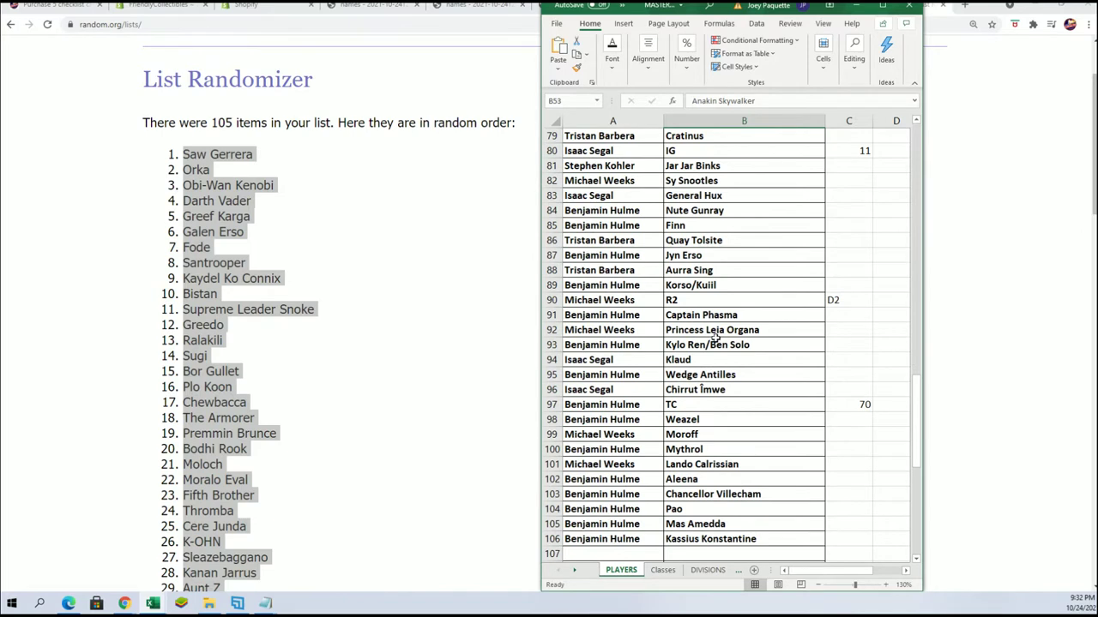
# Inspect cells C90, C80 and C97, plus the Chirrut Îmwe and Jyn Erso pairings in rows 96 and 87.
pyautogui.click(828, 303)
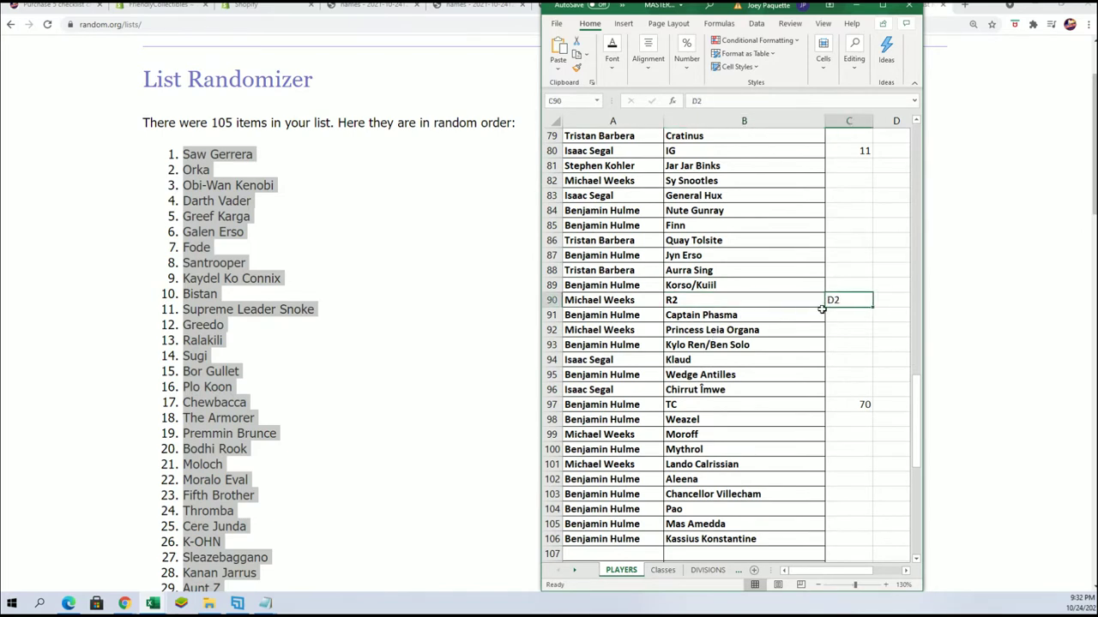
pyautogui.click(862, 149)
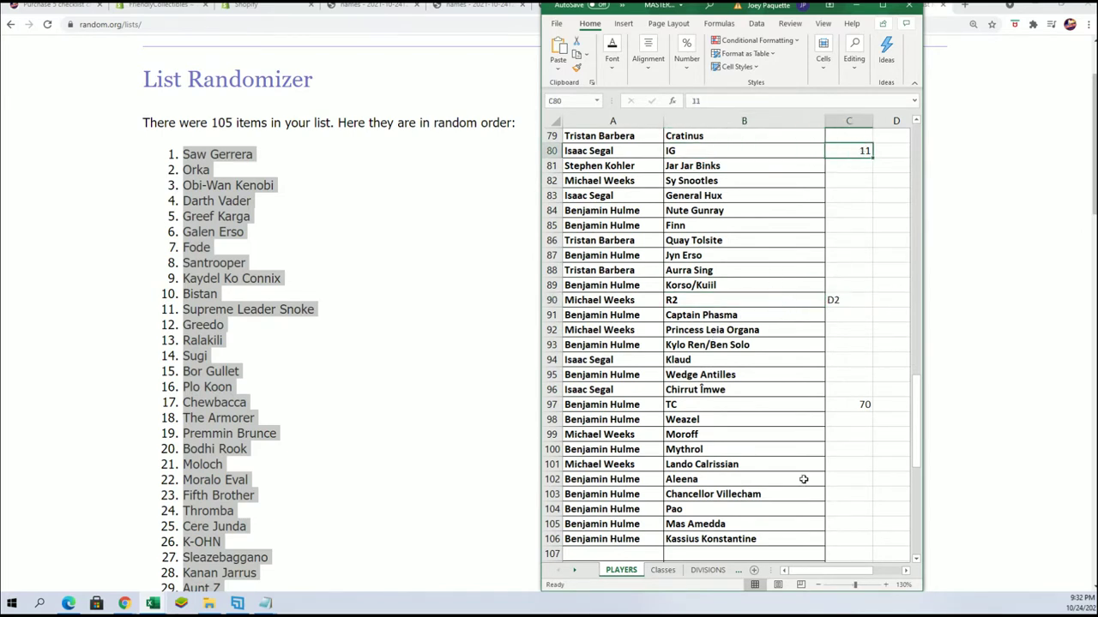
pyautogui.click(851, 400)
pyautogui.click(783, 391)
pyautogui.scroll(-1, 758, 430)
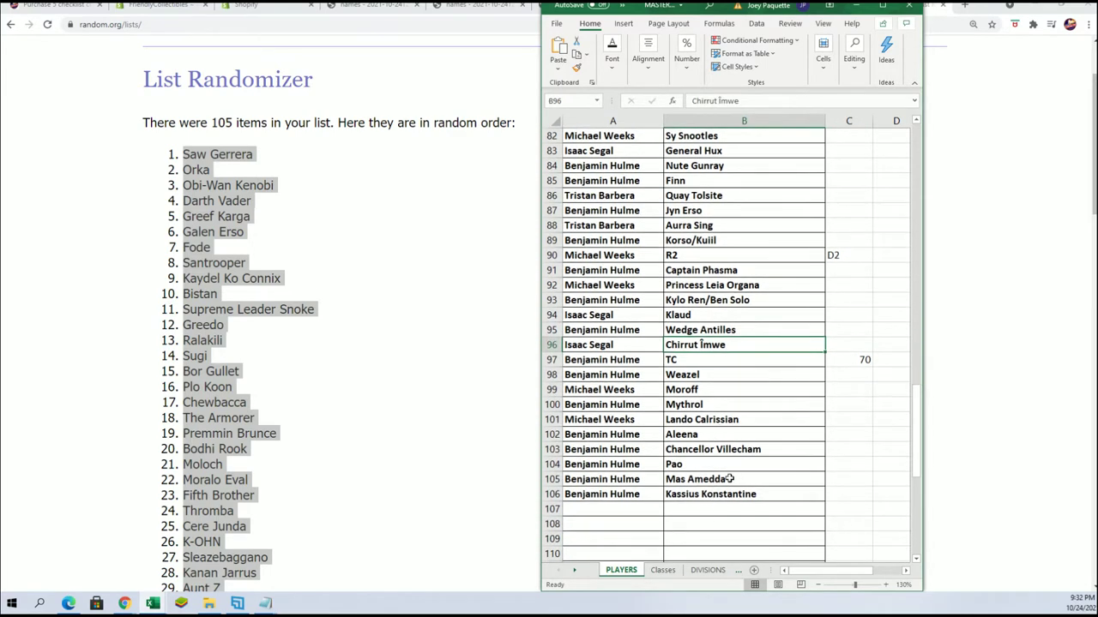
pyautogui.scroll(1, 725, 478)
pyautogui.scroll(1, 811, 375)
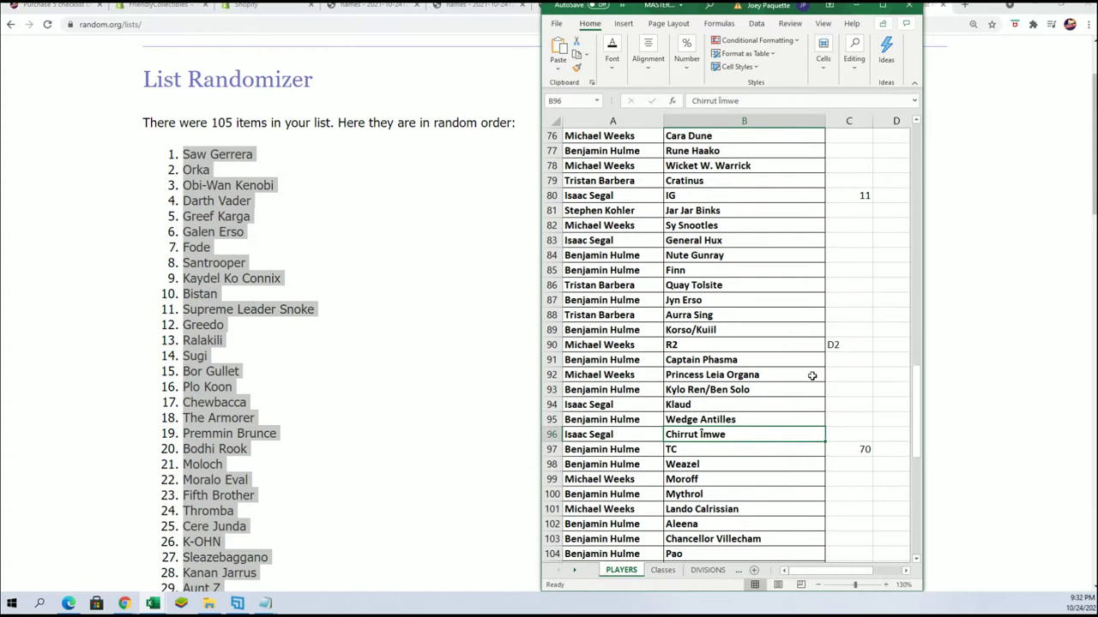
pyautogui.scroll(1, 782, 391)
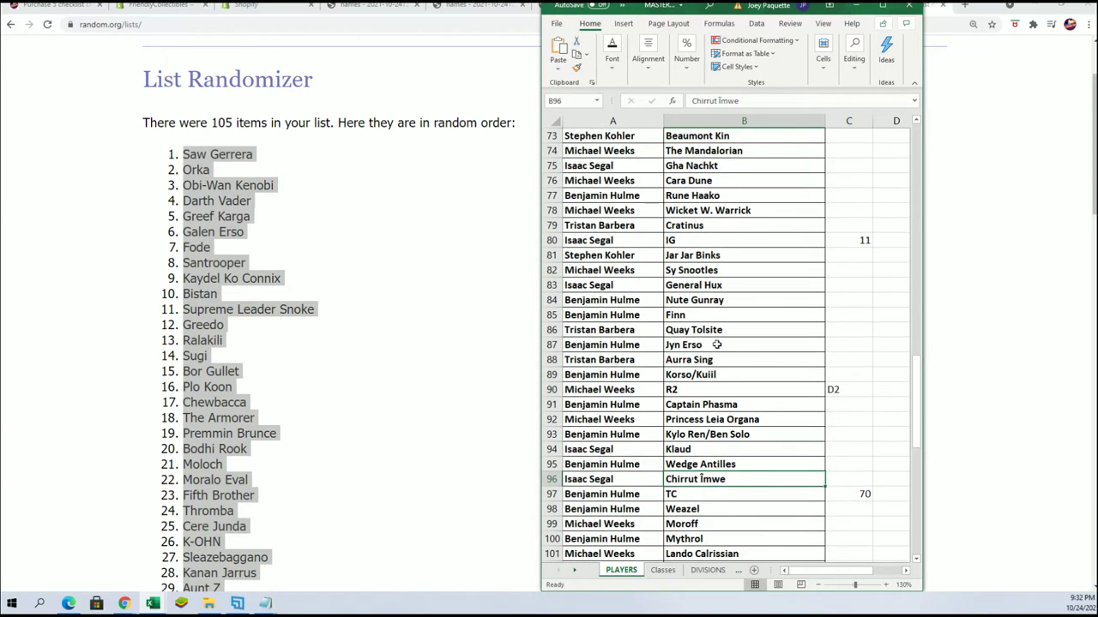
pyautogui.click(716, 344)
pyautogui.click(643, 348)
pyautogui.click(722, 344)
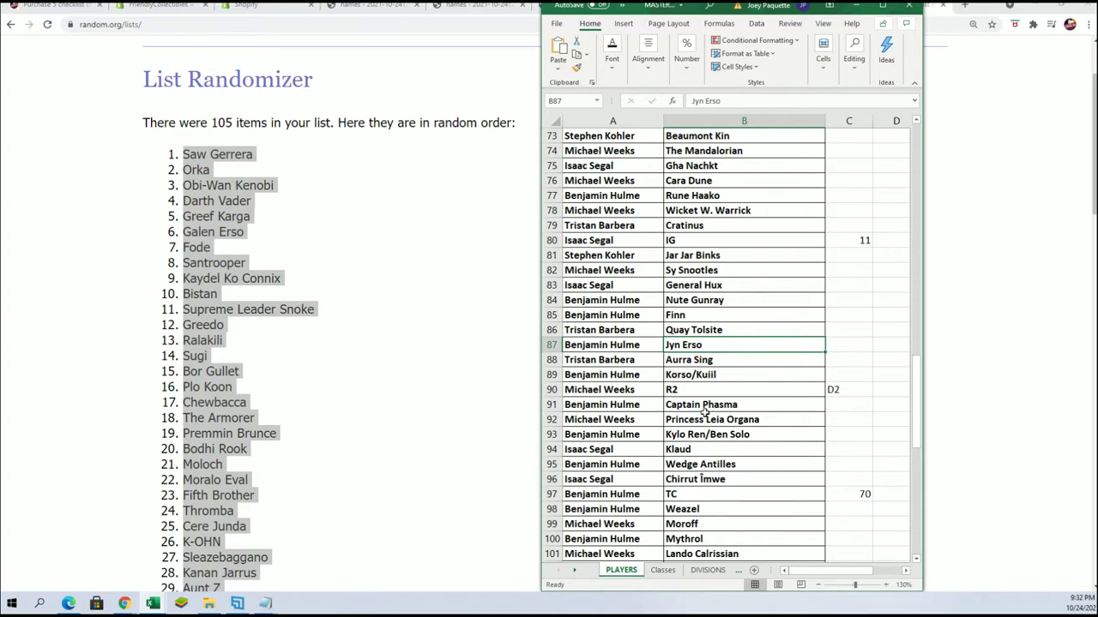
pyautogui.scroll(2, 703, 413)
pyautogui.scroll(2, 699, 415)
pyautogui.scroll(1, 701, 394)
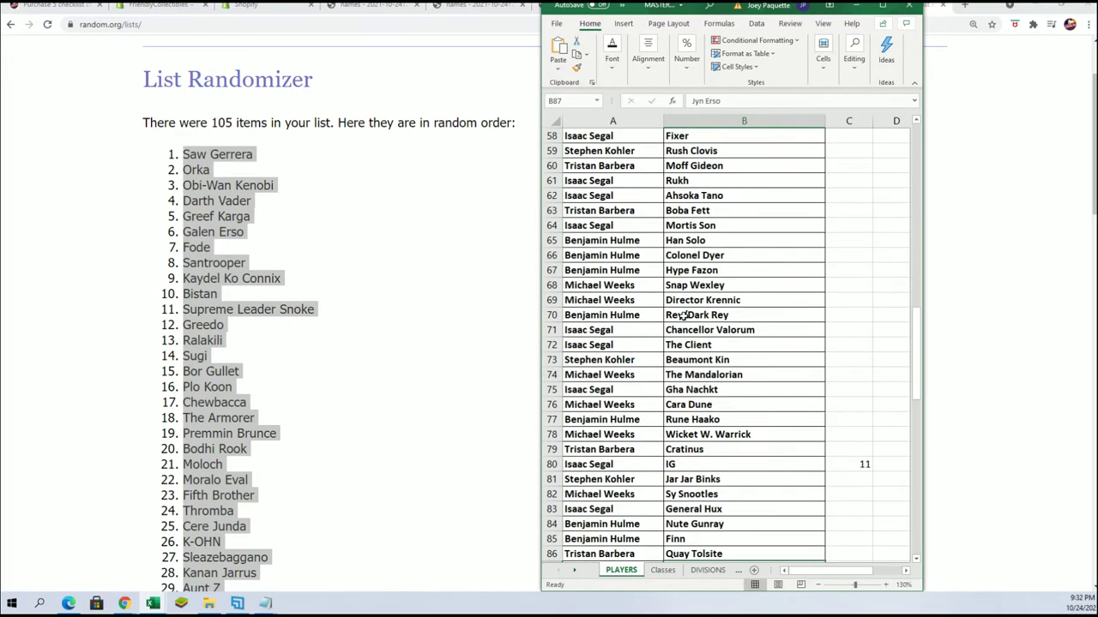
pyautogui.click(683, 314)
pyautogui.click(645, 316)
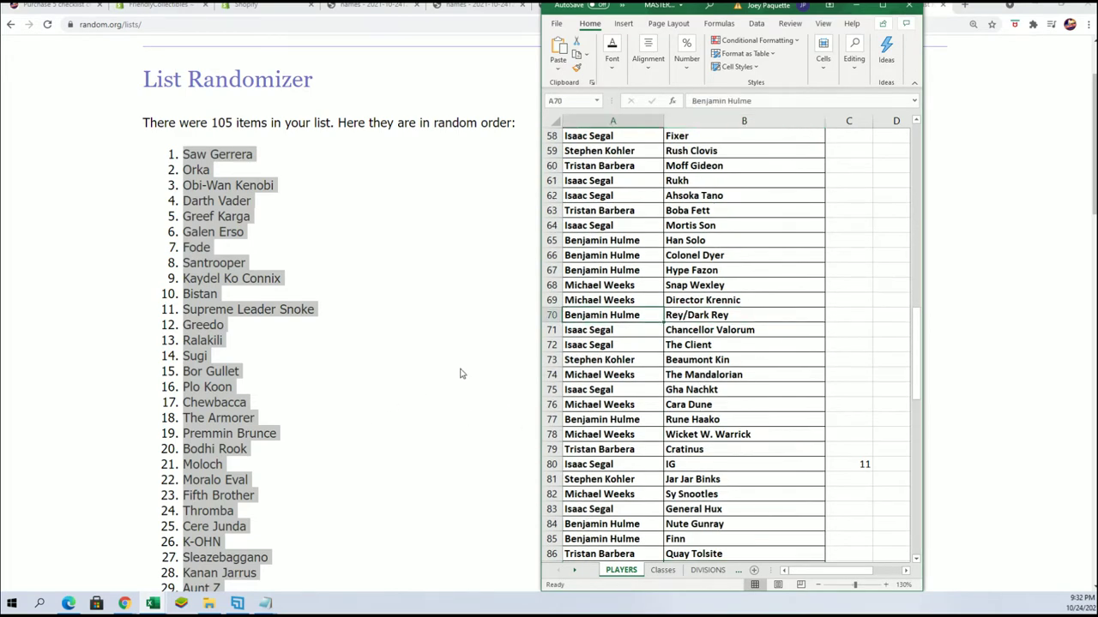
pyautogui.scroll(6, 636, 339)
pyautogui.scroll(5, 596, 425)
pyautogui.scroll(8, 591, 429)
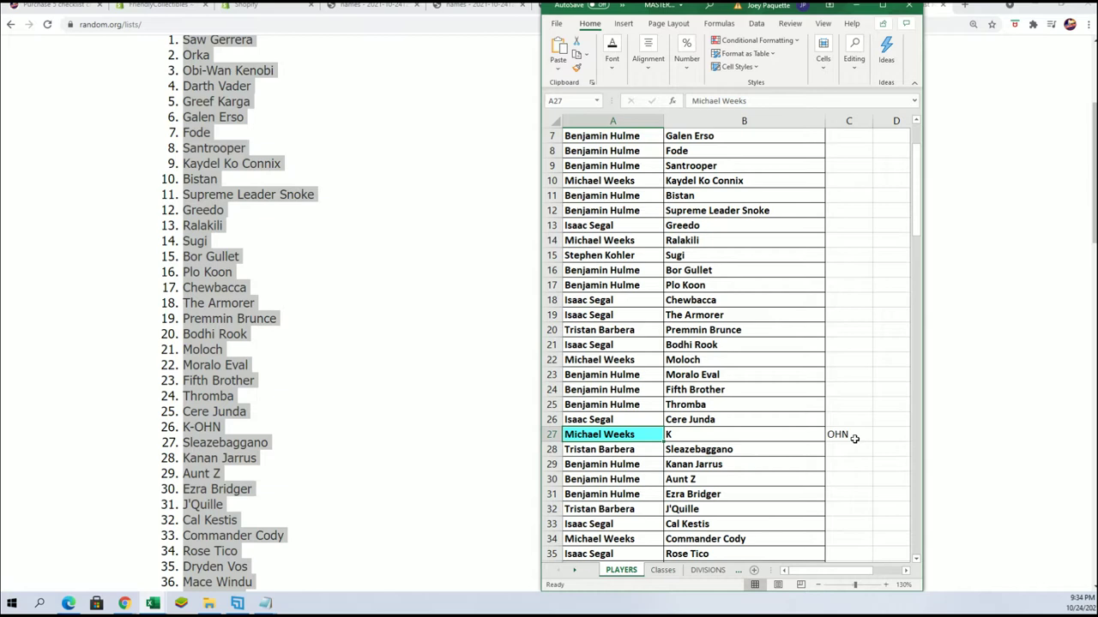
pyautogui.click(853, 436)
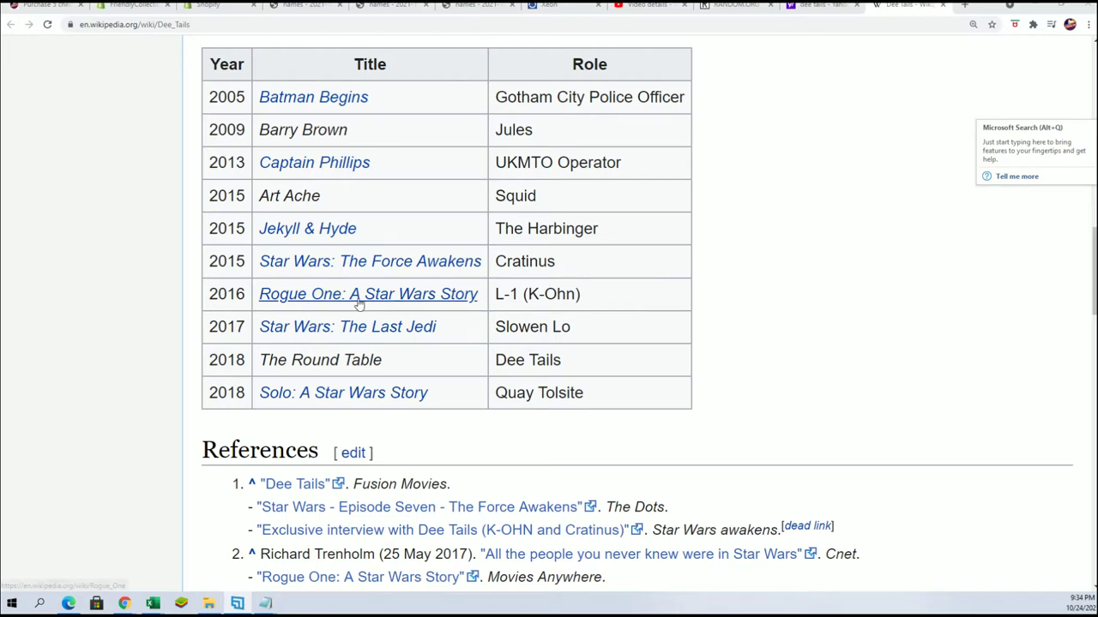
# Select the filmography roles L-1 (K-Ohn), Slowen Lo, Cratinus and Quay Tolsite.
pyautogui.moveTo(586, 296); pyautogui.dragTo(290, 306)
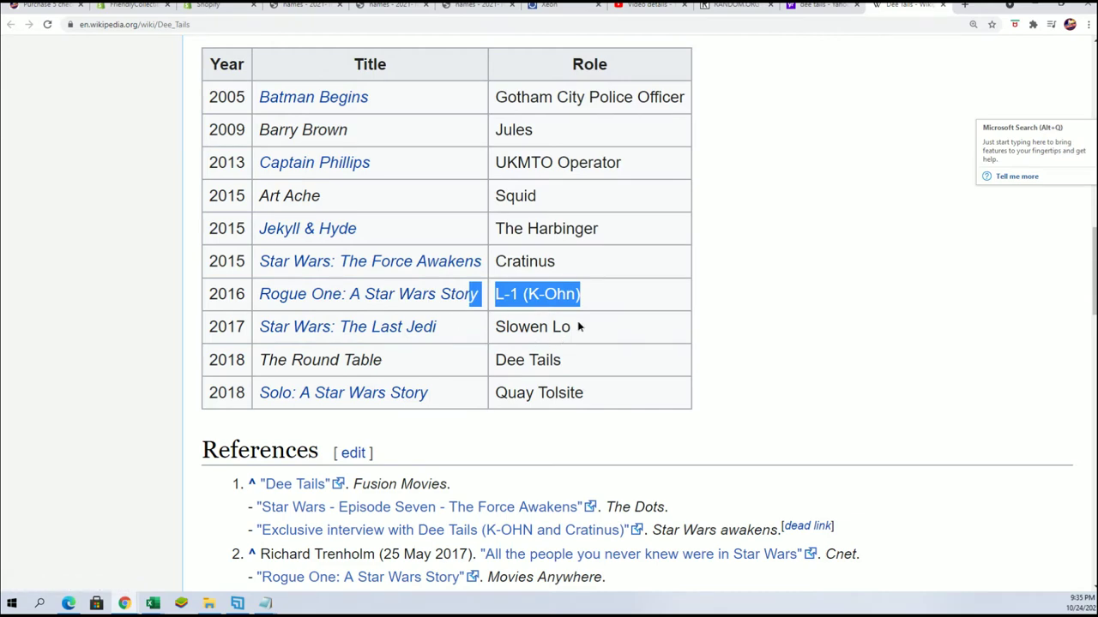
pyautogui.tripleClick(581, 328)
pyautogui.moveTo(561, 259); pyautogui.dragTo(464, 262)
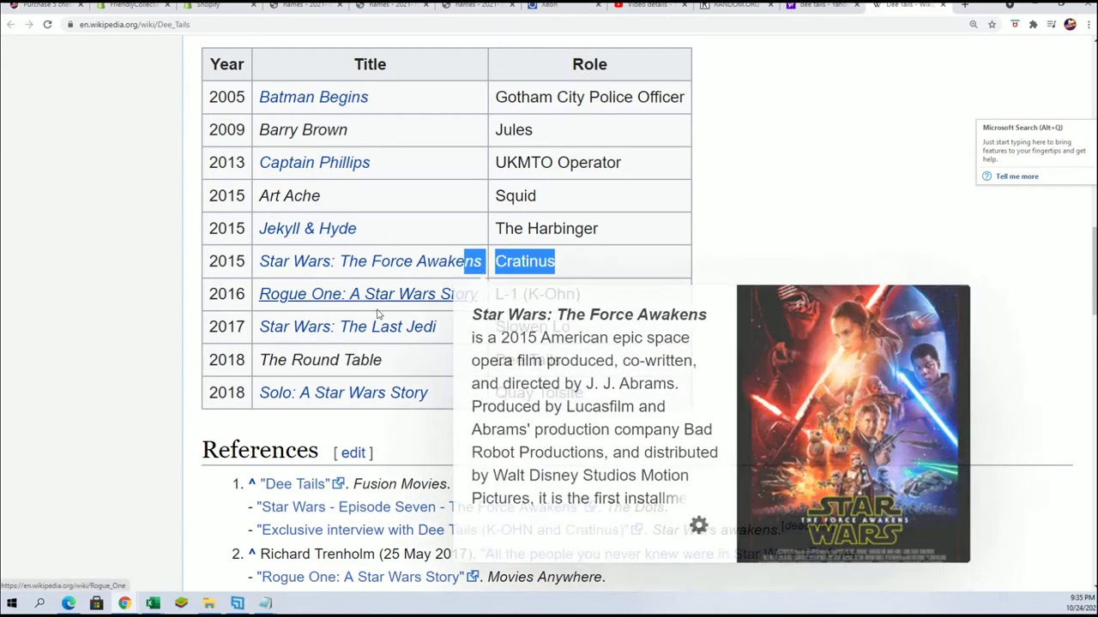
pyautogui.moveTo(608, 405); pyautogui.dragTo(515, 405)
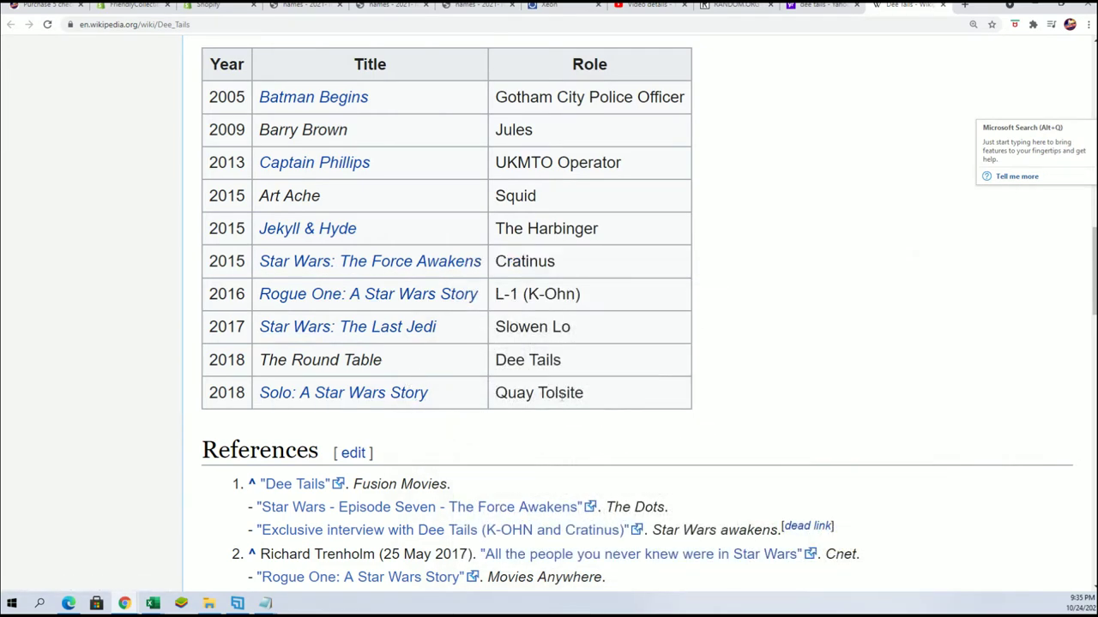
# Highlight the R&B group mention and the '7 top 25 hit singles' phrase in the Career section.
pyautogui.scroll(-1, 592, 385)
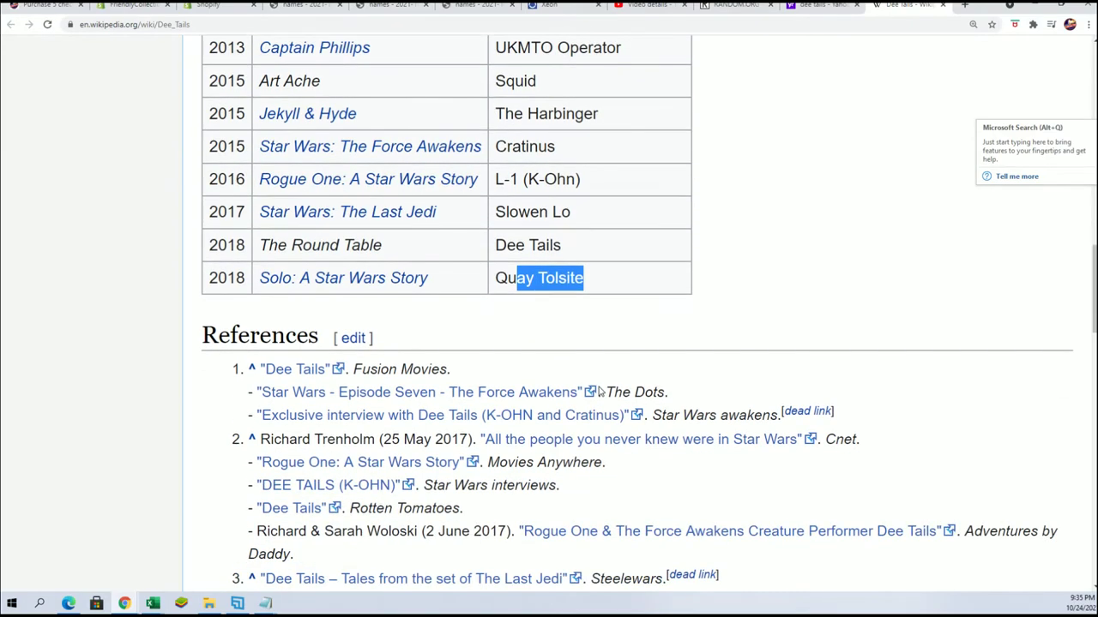
pyautogui.scroll(-1, 589, 382)
pyautogui.scroll(-2, 579, 380)
pyautogui.scroll(-4, 574, 378)
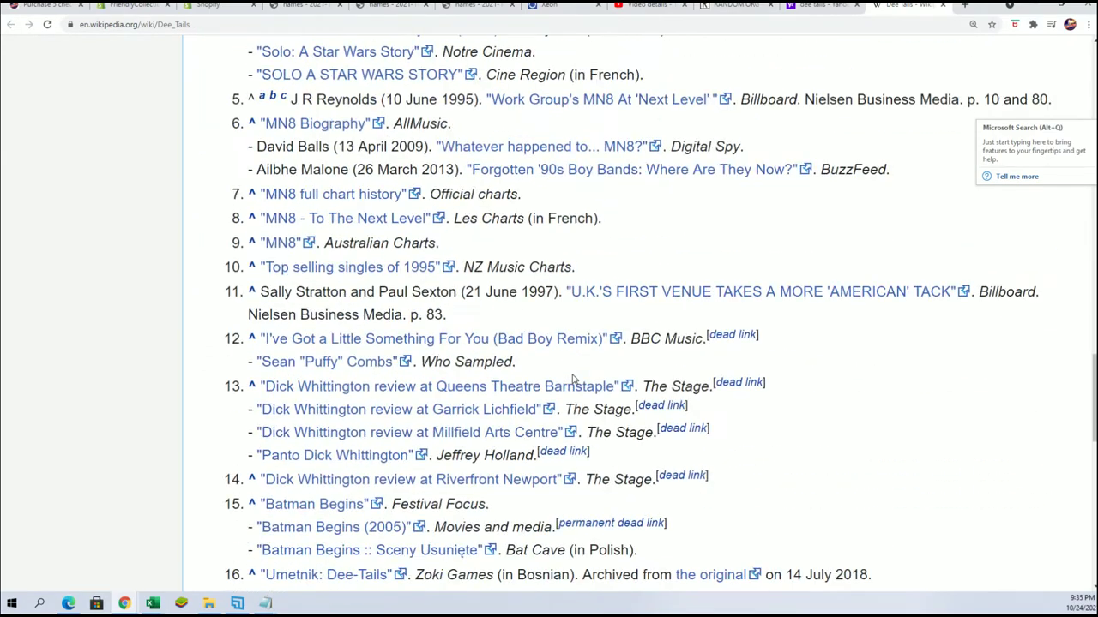
pyautogui.scroll(-3, 582, 395)
pyautogui.scroll(-4, 589, 411)
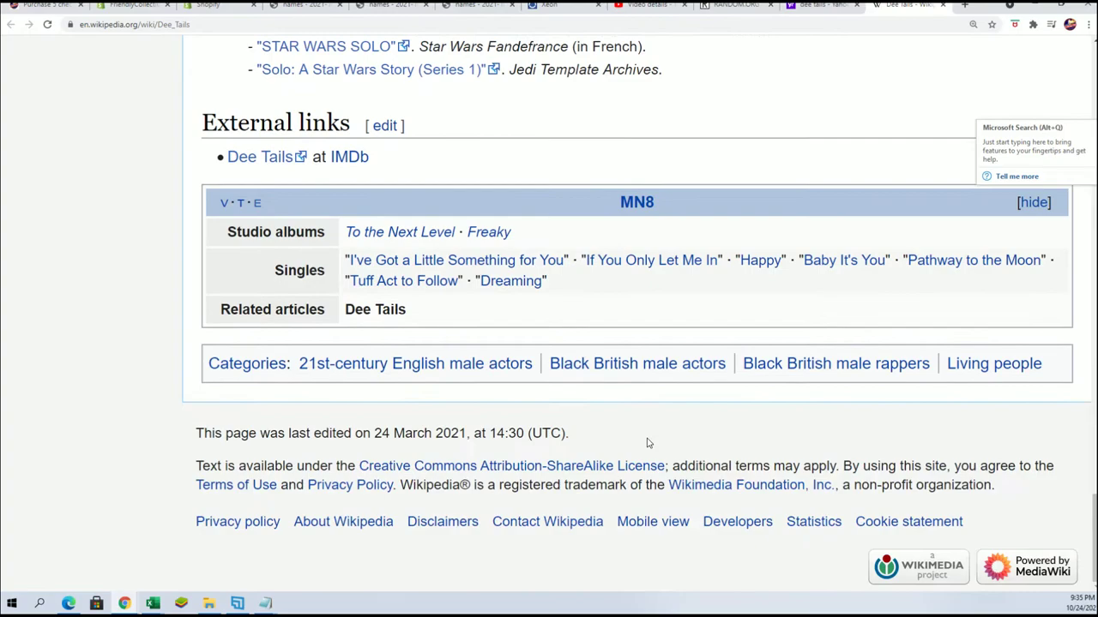
pyautogui.scroll(10, 648, 442)
pyautogui.scroll(10, 656, 436)
pyautogui.scroll(2, 662, 430)
pyautogui.scroll(10, 662, 430)
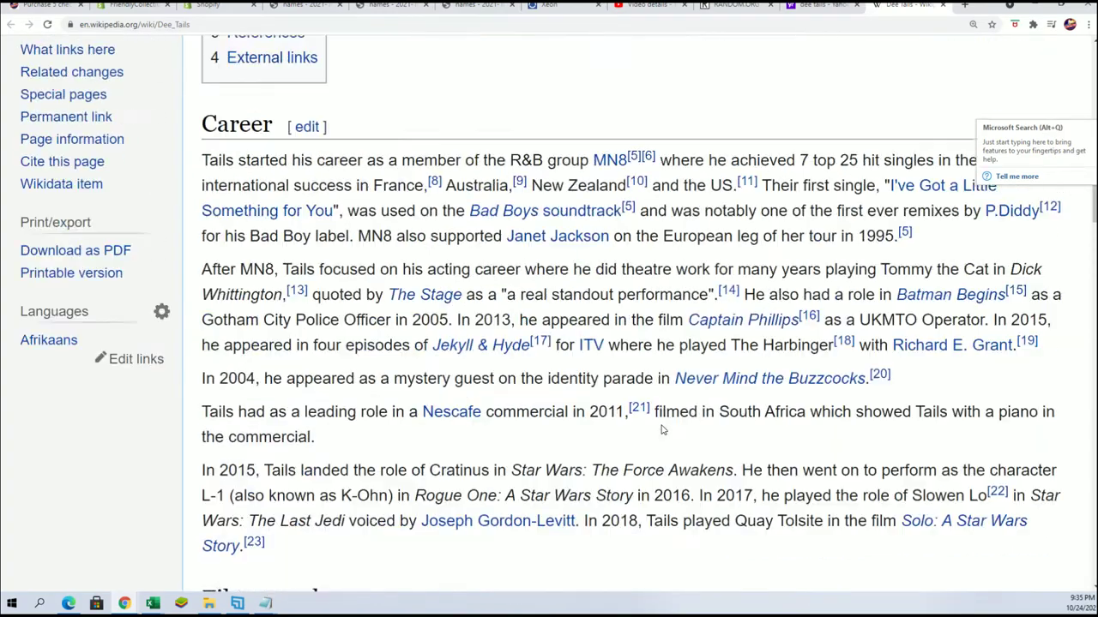
pyautogui.scroll(1, 662, 430)
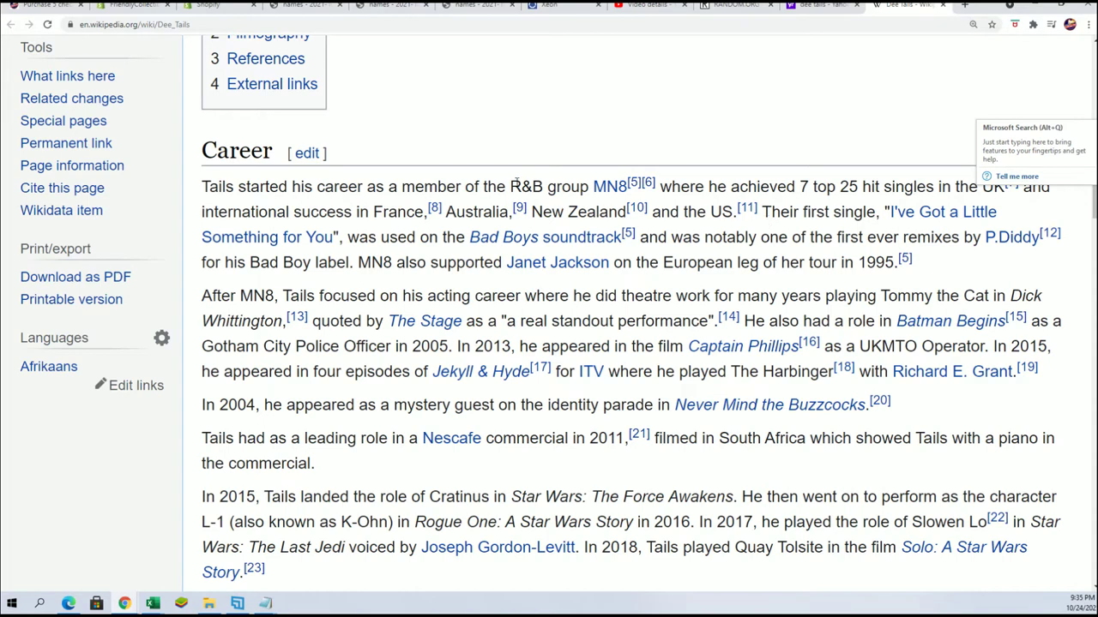
pyautogui.moveTo(515, 183); pyautogui.dragTo(614, 208)
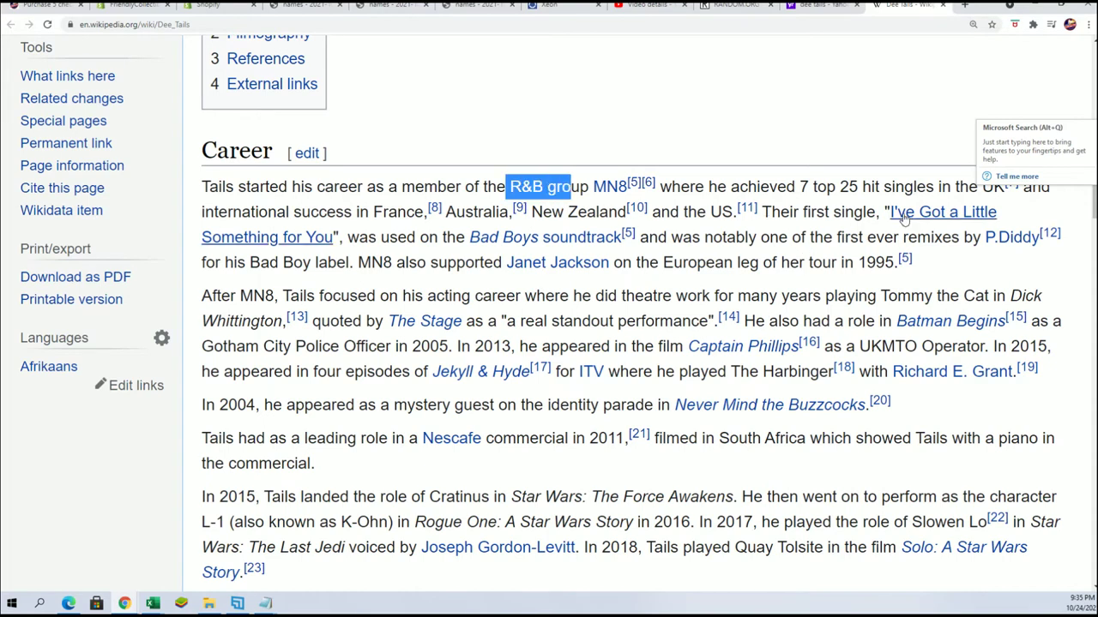
pyautogui.scroll(1, 906, 302)
pyautogui.moveTo(755, 301); pyautogui.dragTo(860, 325)
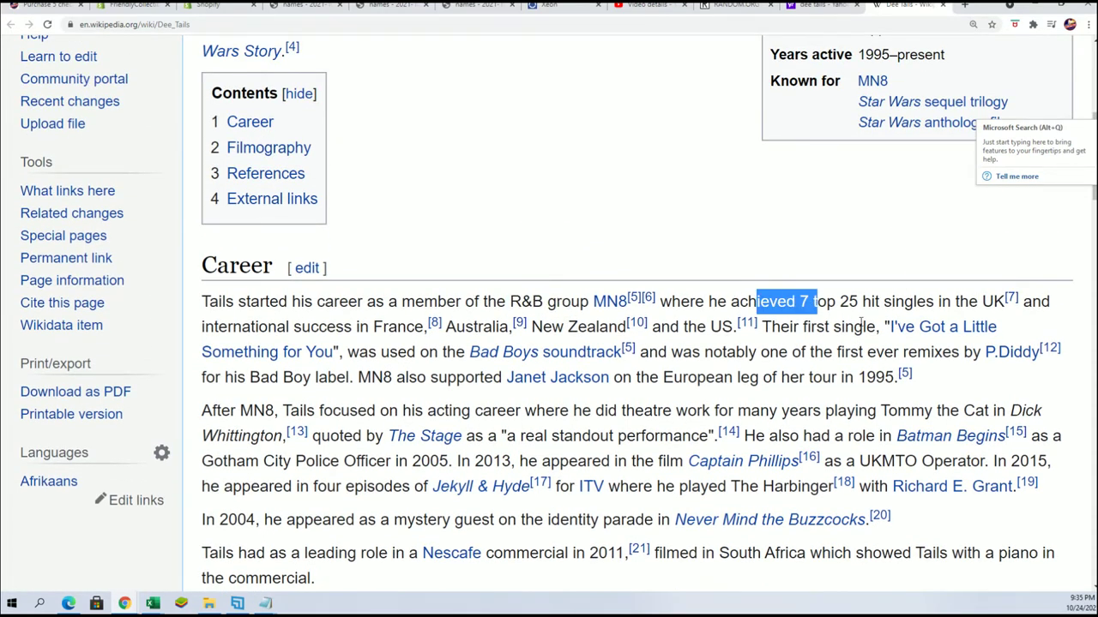
# Highlight the Dee Tails heading in the article's infobox.
pyautogui.scroll(2, 483, 357)
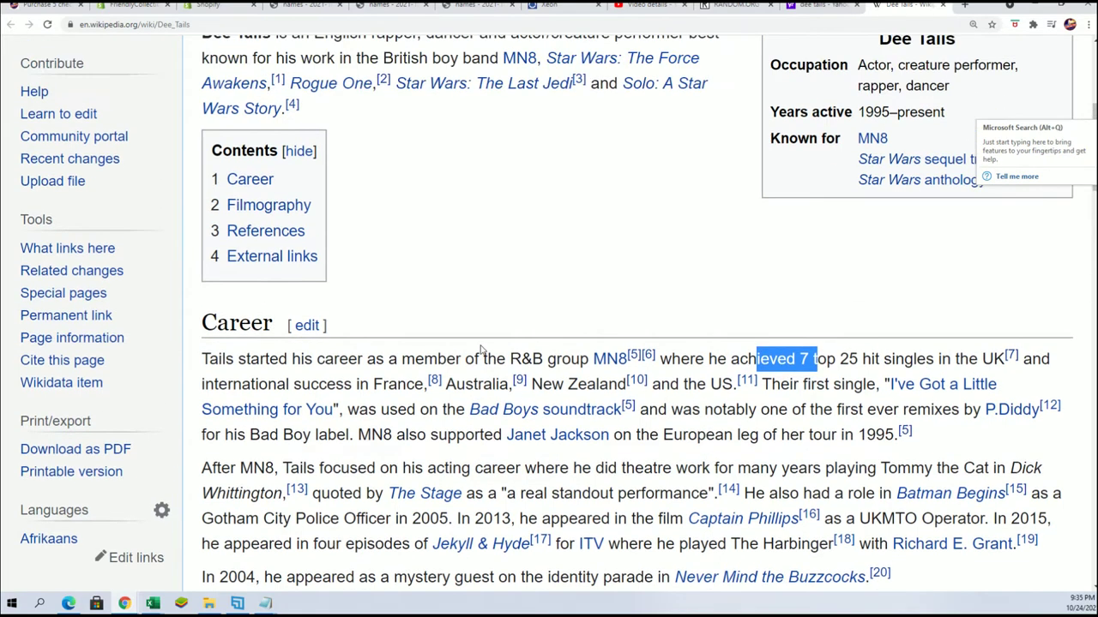
pyautogui.scroll(2, 652, 392)
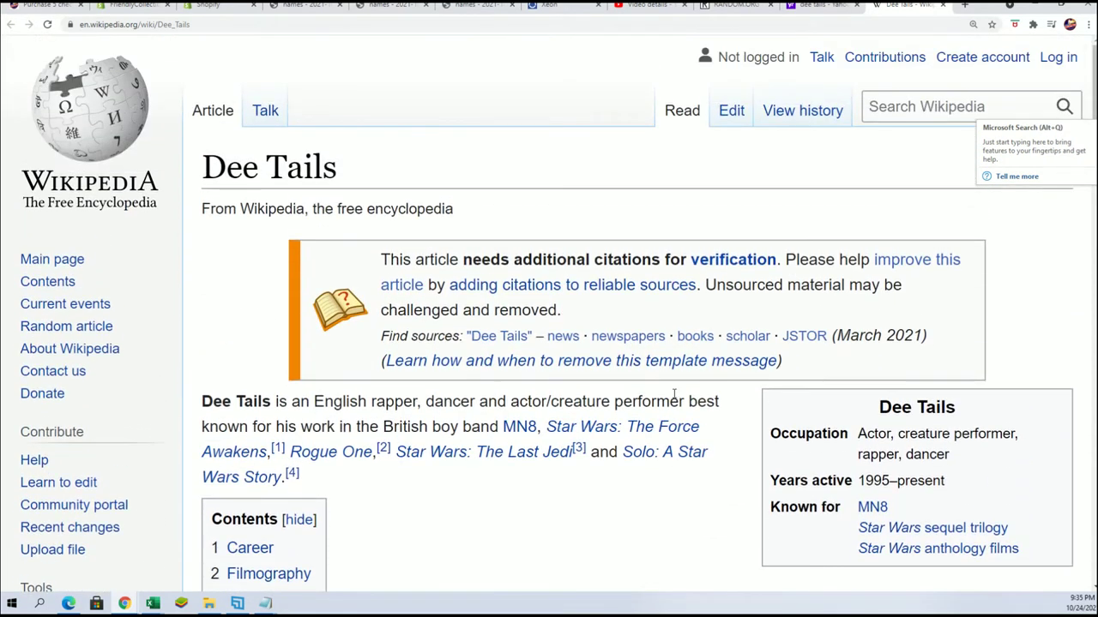
pyautogui.scroll(-1, 830, 386)
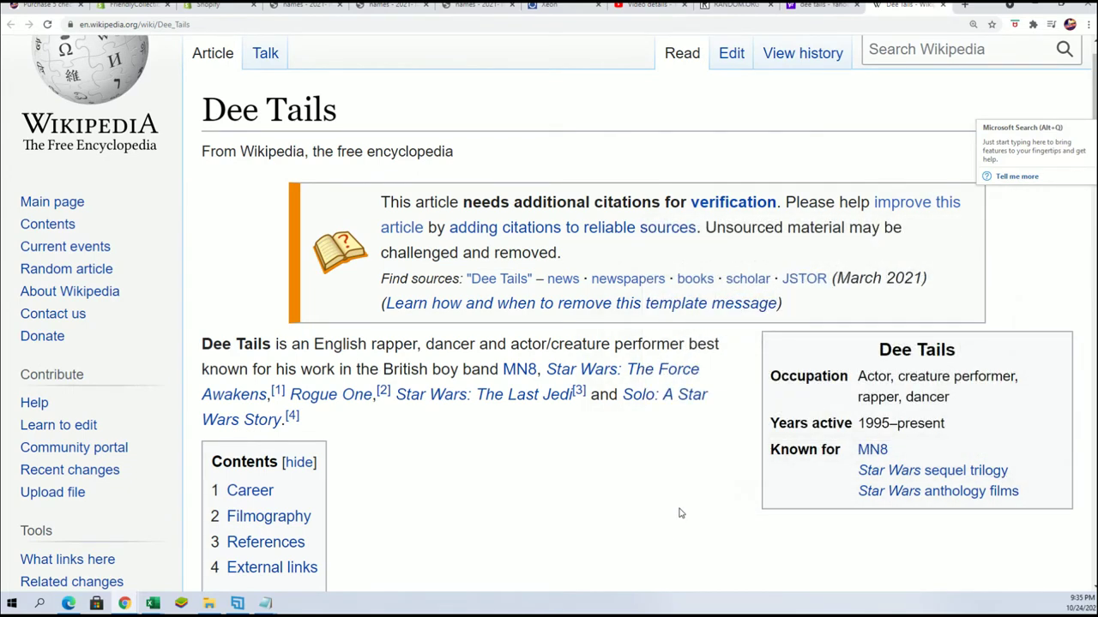
pyautogui.moveTo(1007, 360); pyautogui.dragTo(826, 365)
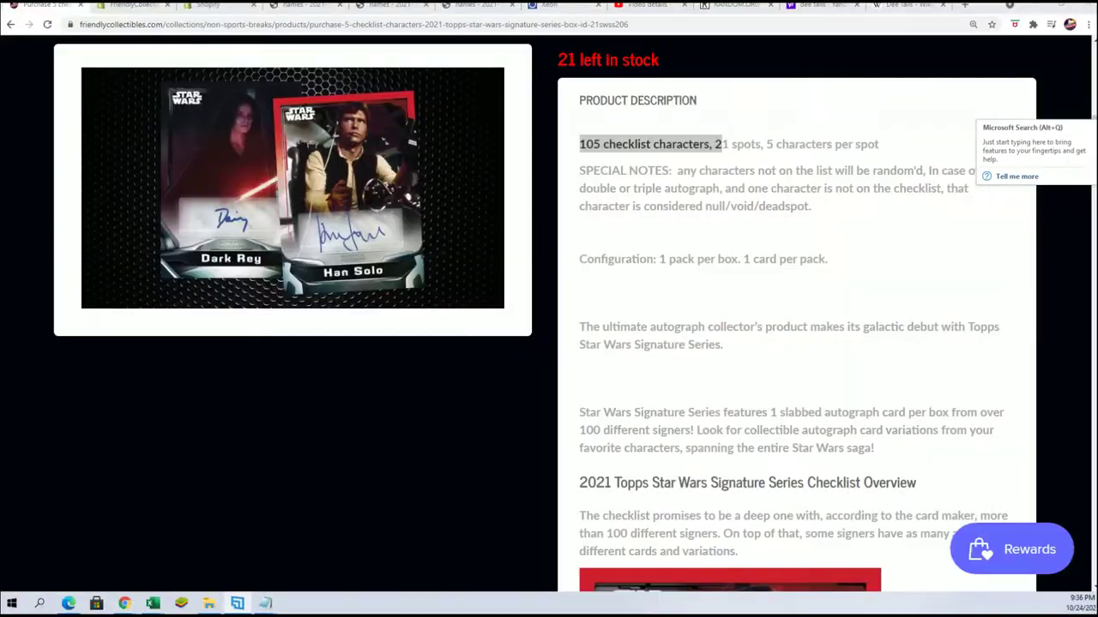
# Copy the web address of the Box ID 21SWSS206 product page.
pyautogui.click(726, 164)
pyautogui.scroll(3, 726, 164)
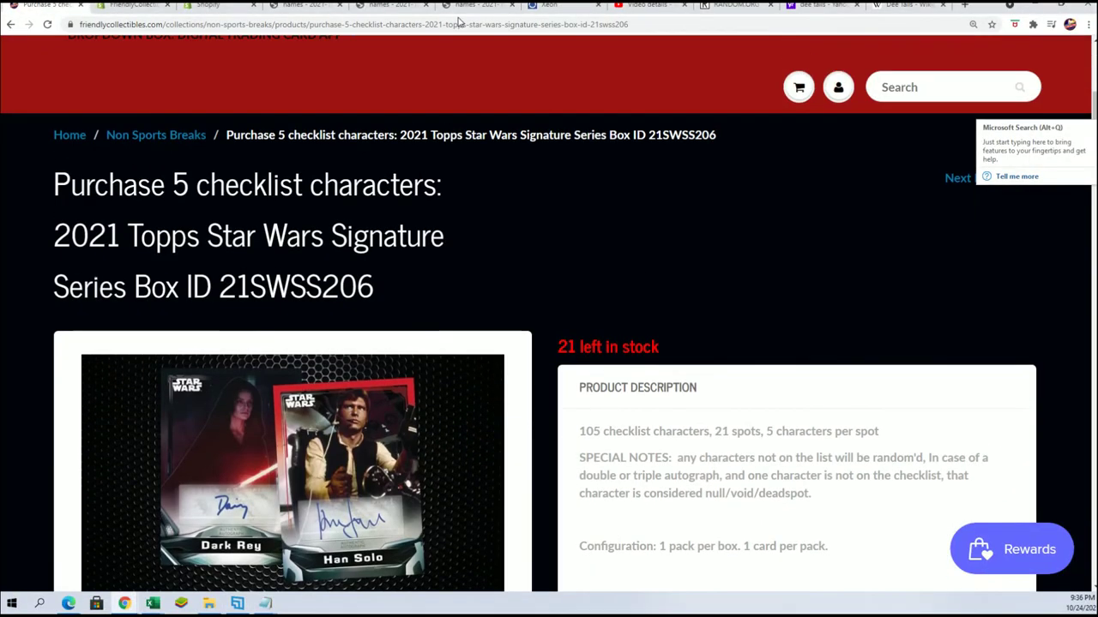
pyautogui.click(452, 22)
pyautogui.rightClick(453, 24)
pyautogui.click(491, 91)
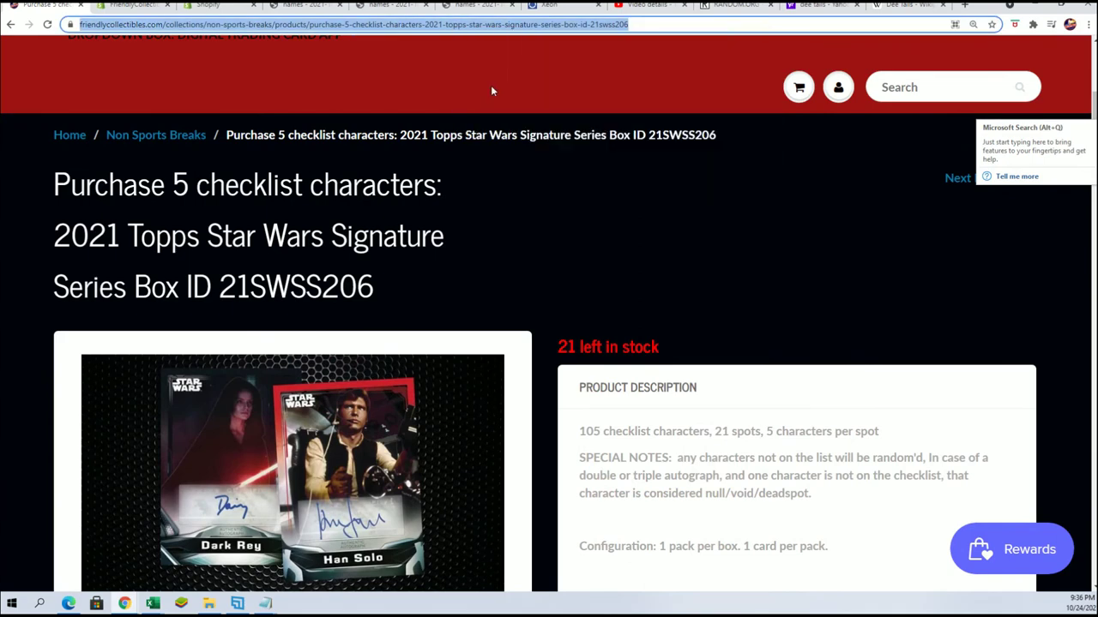